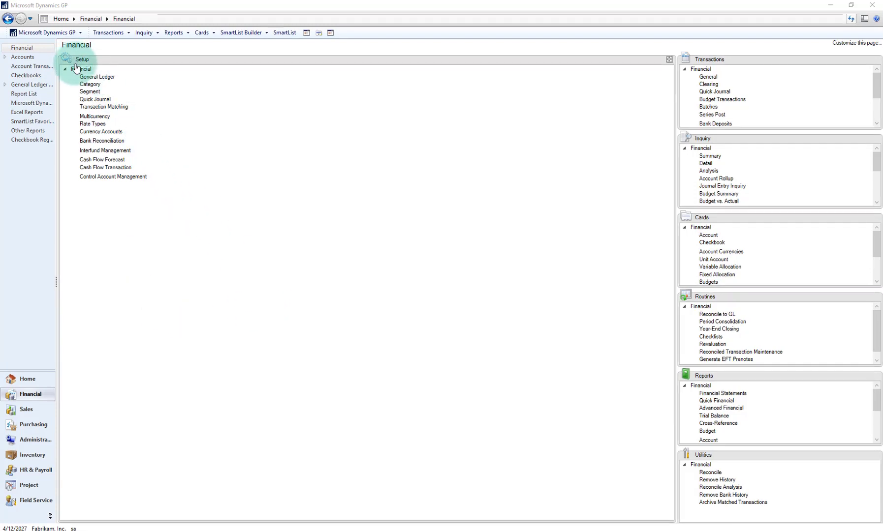
# Open the account segment setup, list the segment IDs by segment number, and choose number 999 of the Division segment
pyautogui.click(96, 93)
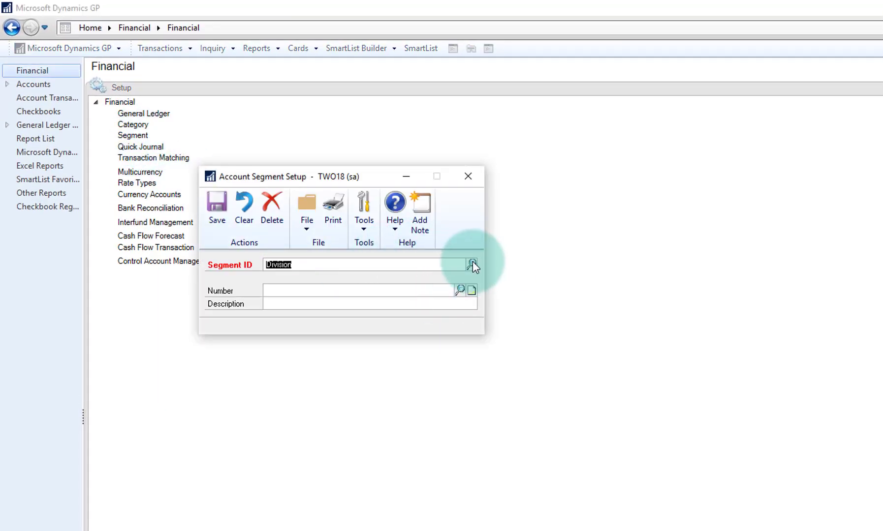
pyautogui.click(472, 264)
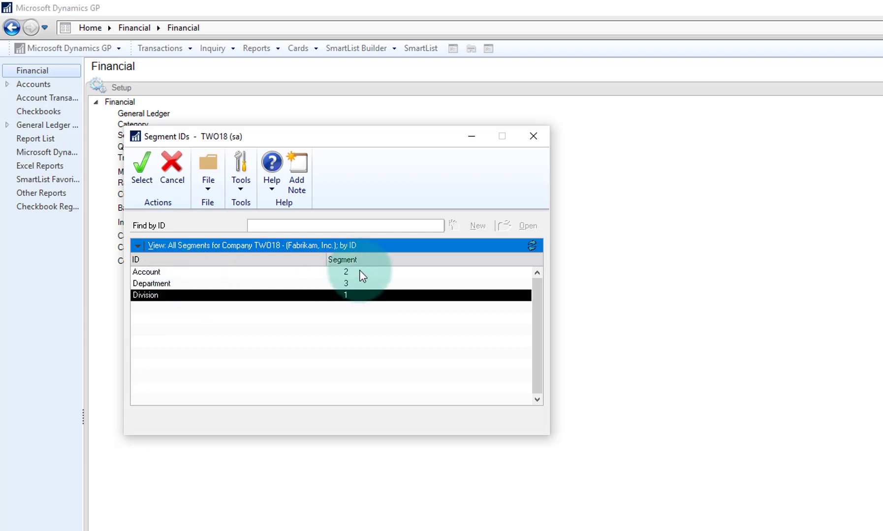
pyautogui.click(347, 260)
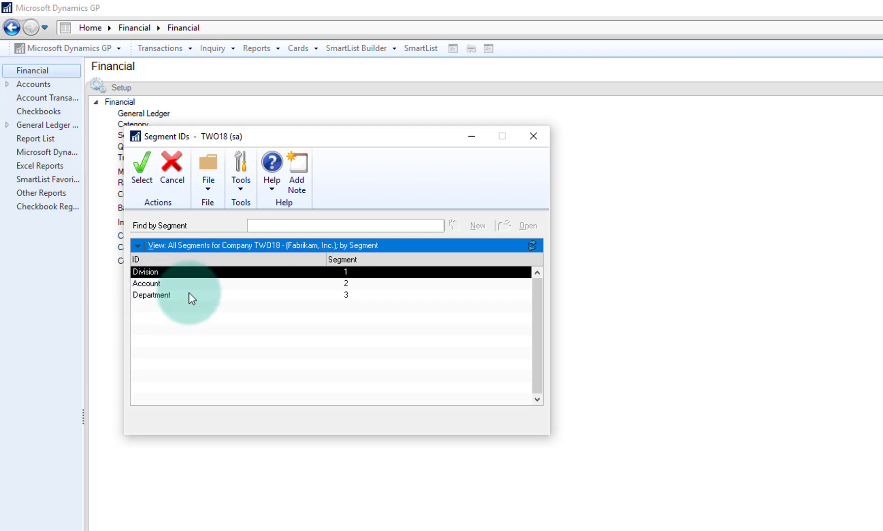
pyautogui.doubleClick(199, 272)
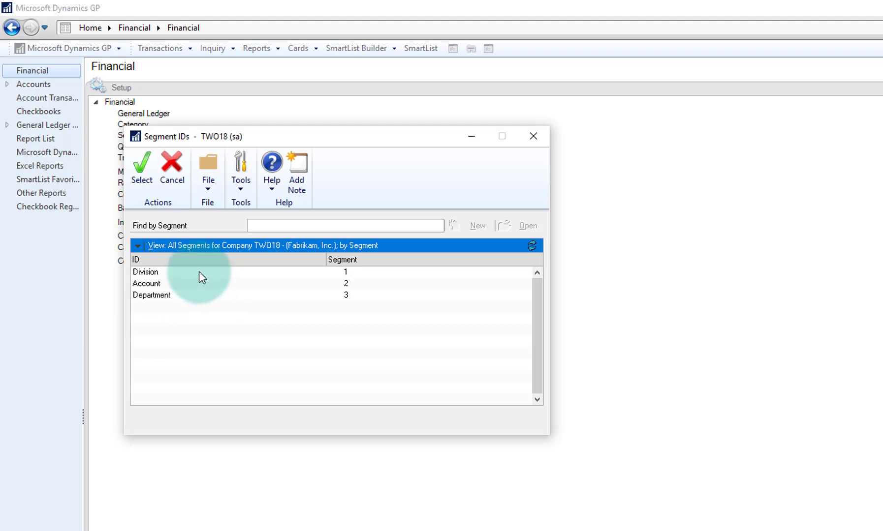
pyautogui.click(460, 290)
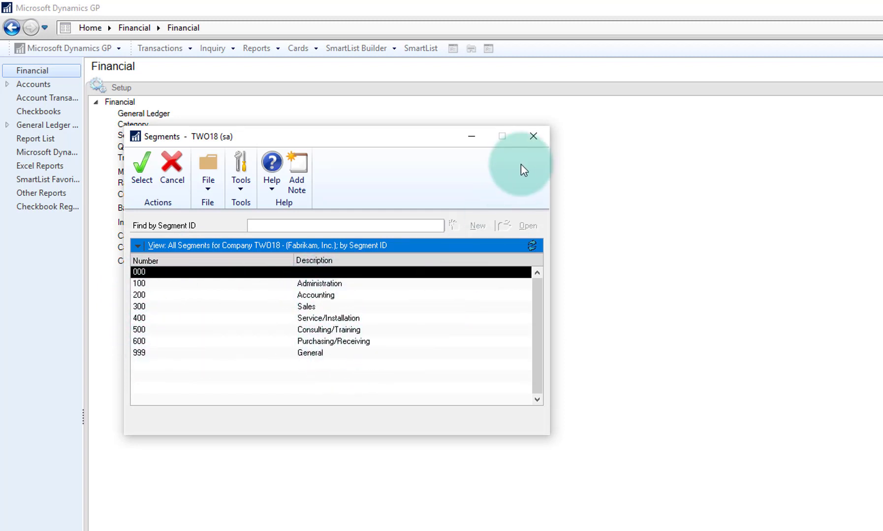
pyautogui.doubleClick(317, 353)
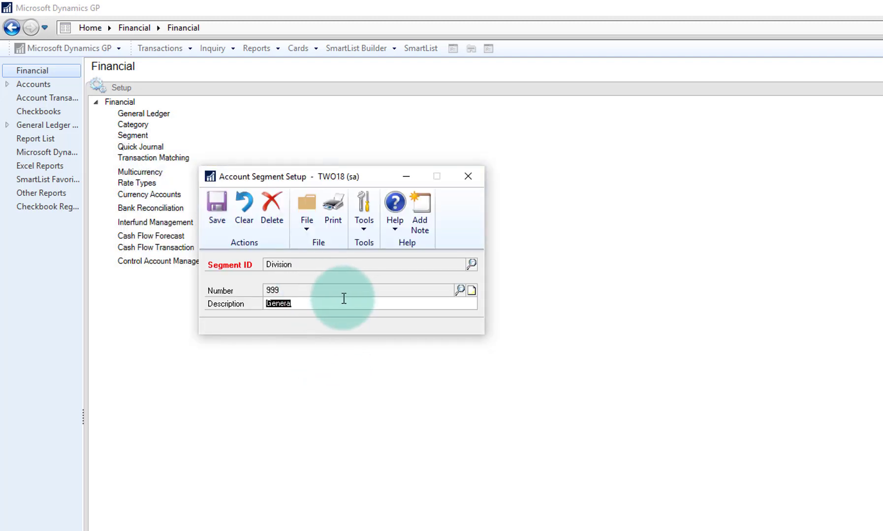
pyautogui.write('0')
pyautogui.write('perating')
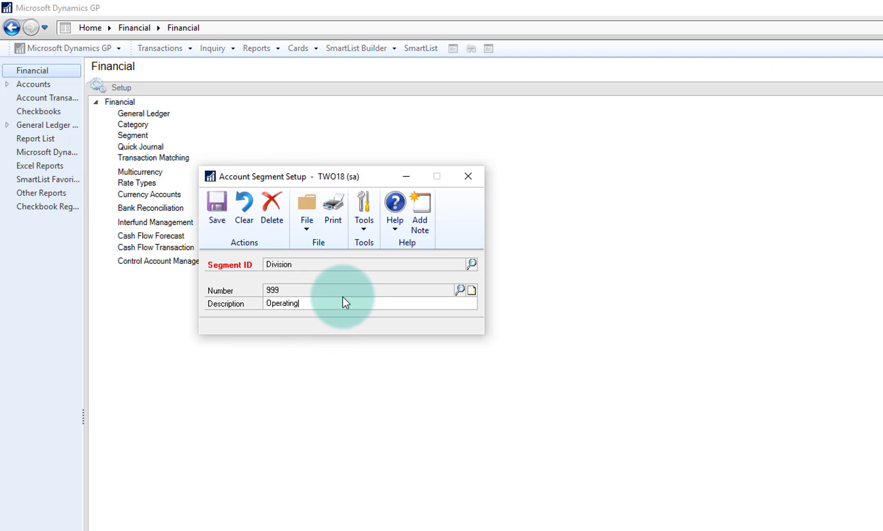
pyautogui.press('BackSpace')
pyautogui.press('BackSpace')
pyautogui.press('BackSpace')
pyautogui.press('BackSpace')
pyautogui.press('BackSpace')
pyautogui.press('BackSpace')
pyautogui.press('BackSpace')
pyautogui.press('BackSpace')
pyautogui.press('BackSpace')
# Set the description of Division segment 999 to Other, save it without rolling the change down to accounts, and close the setup
pyautogui.write('Other')
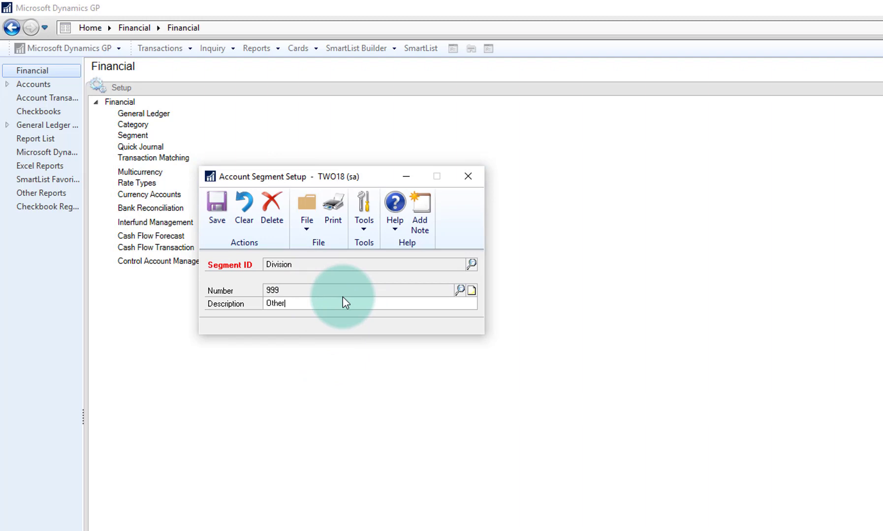
pyautogui.click(217, 210)
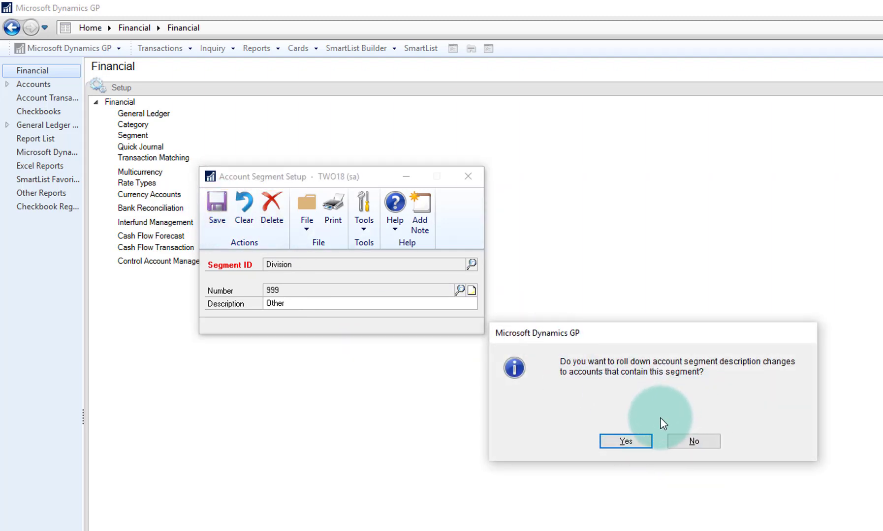
pyautogui.click(707, 442)
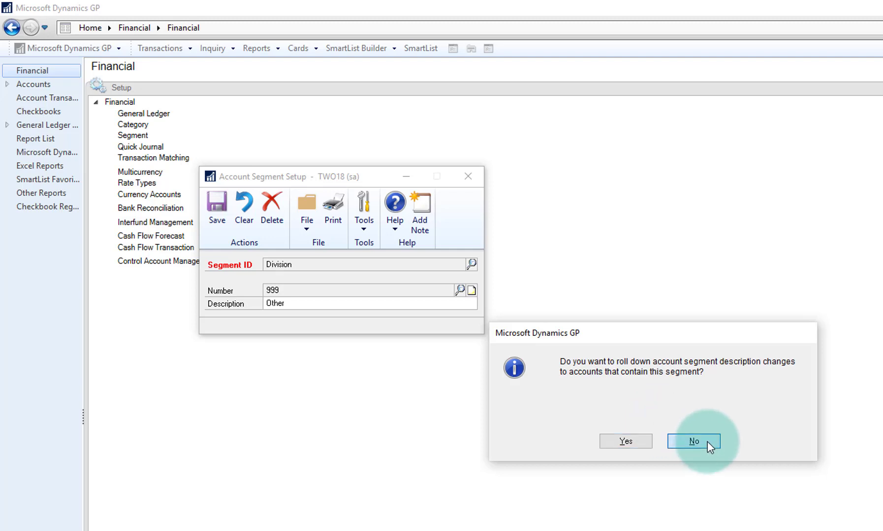
pyautogui.click(467, 178)
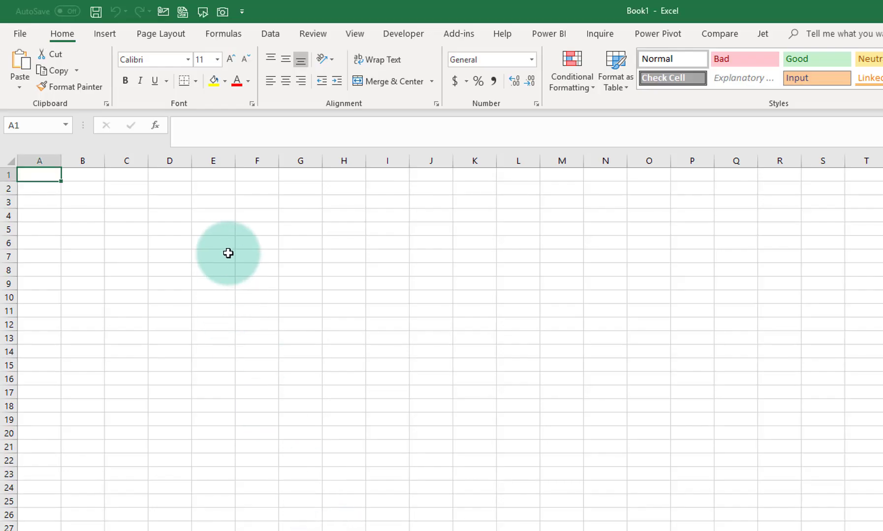
# In Excel, connect to the SQL Server database TWO18 on the server BUSYBEE
pyautogui.click(281, 36)
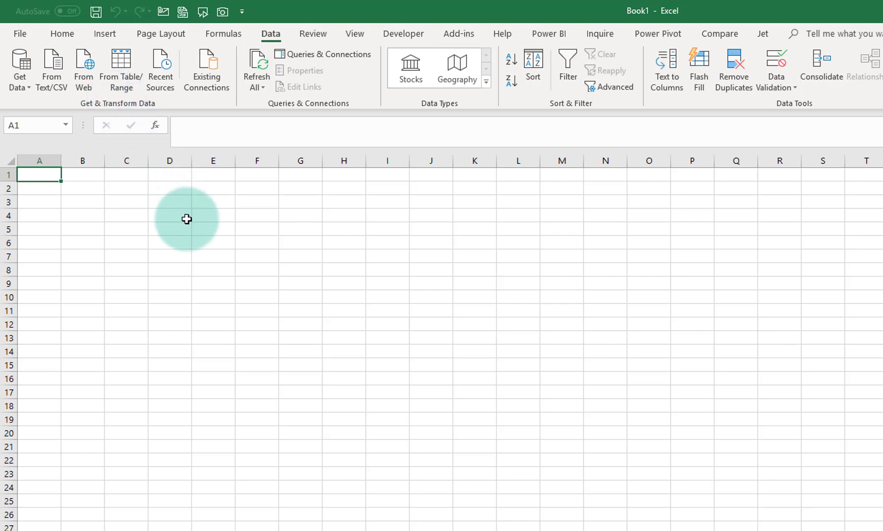
pyautogui.click(17, 63)
pyautogui.moveTo(83, 138)
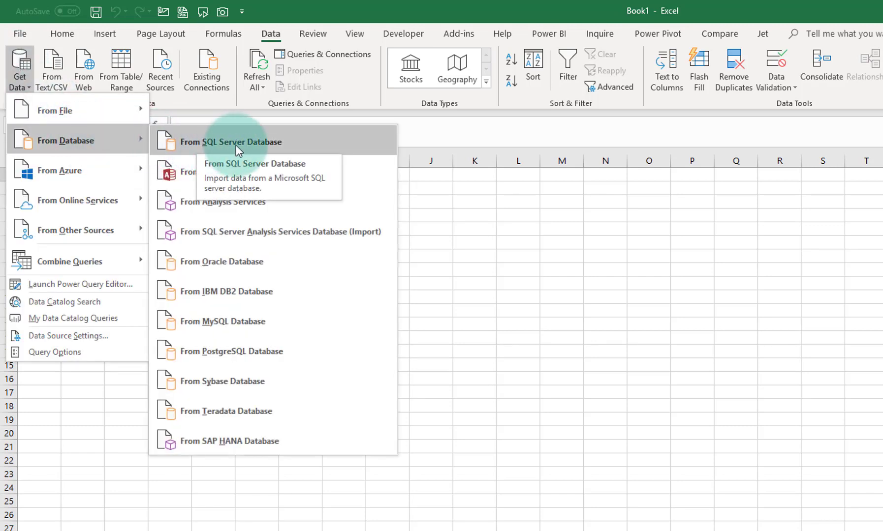
pyautogui.click(305, 143)
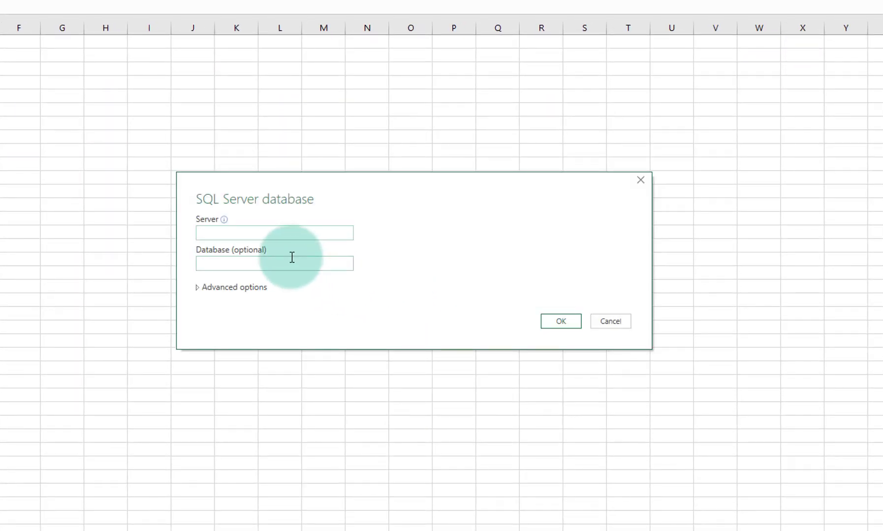
pyautogui.write('BUSYBE')
pyautogui.write('TWO18')
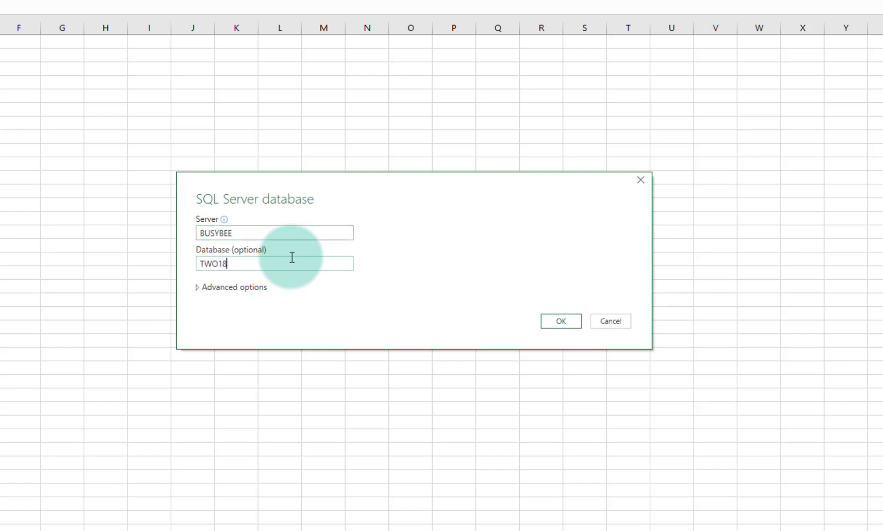
pyautogui.click(550, 326)
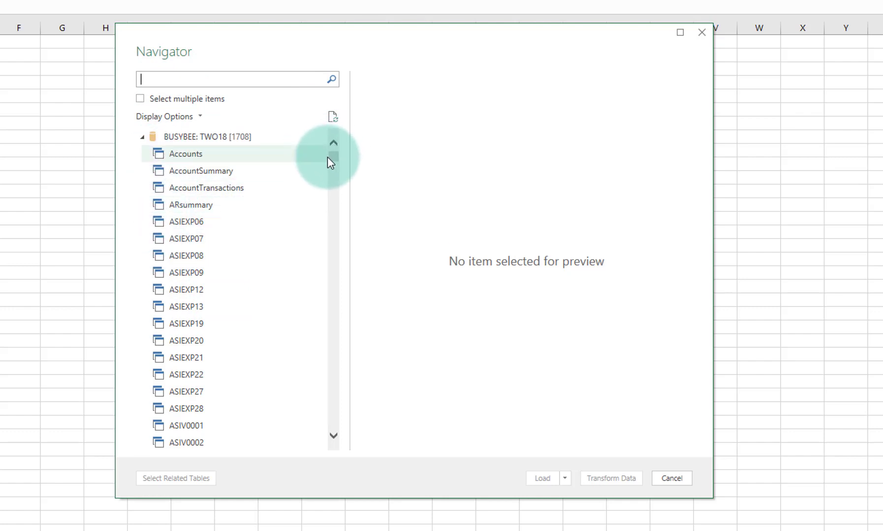
# Search the database objects for gl402, preview the GL40200 table, and load it into the workbook
pyautogui.moveTo(327, 157); pyautogui.dragTo(343, 429)
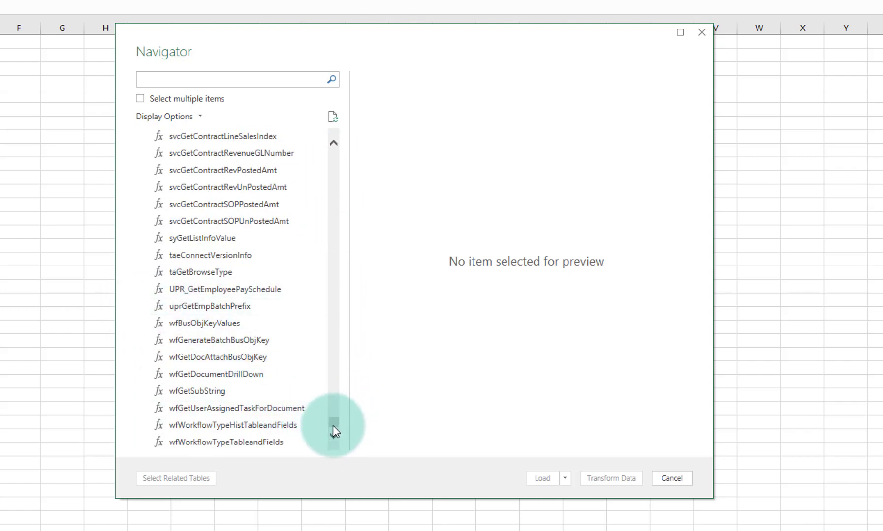
pyautogui.moveTo(333, 431); pyautogui.dragTo(336, 119)
pyautogui.click(182, 79)
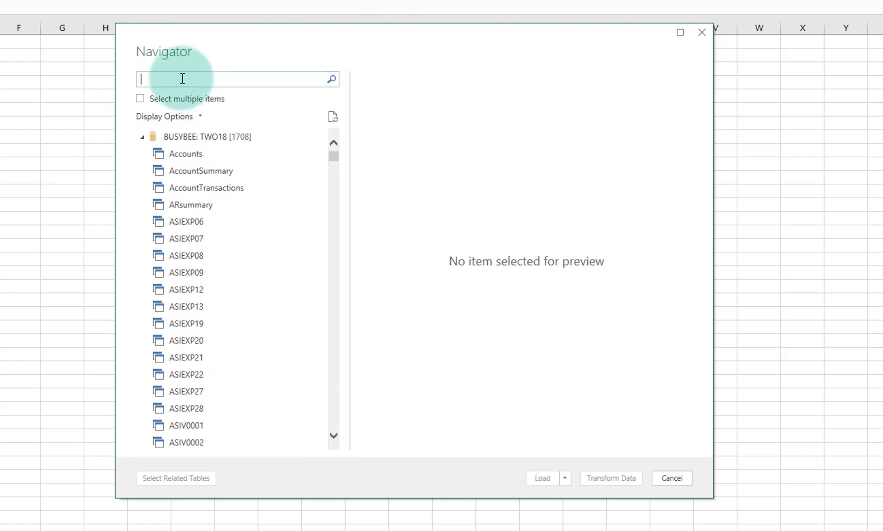
pyautogui.write('gl402')
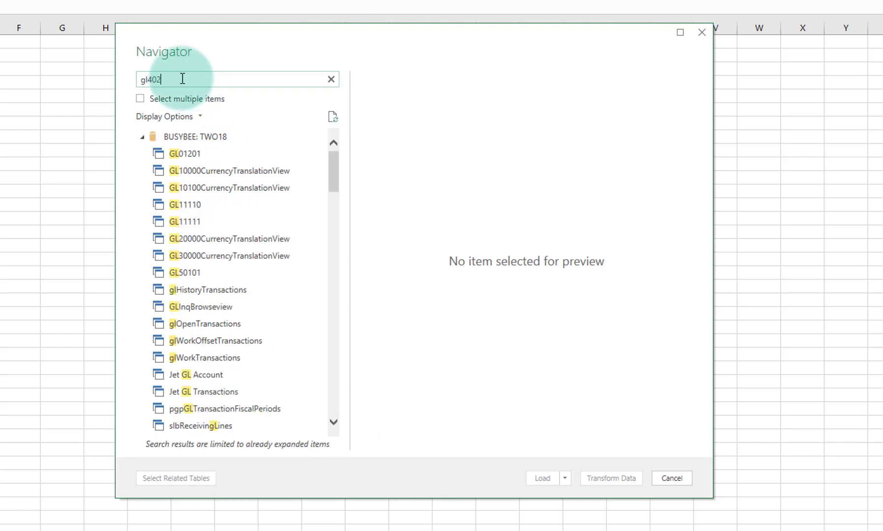
pyautogui.click(198, 153)
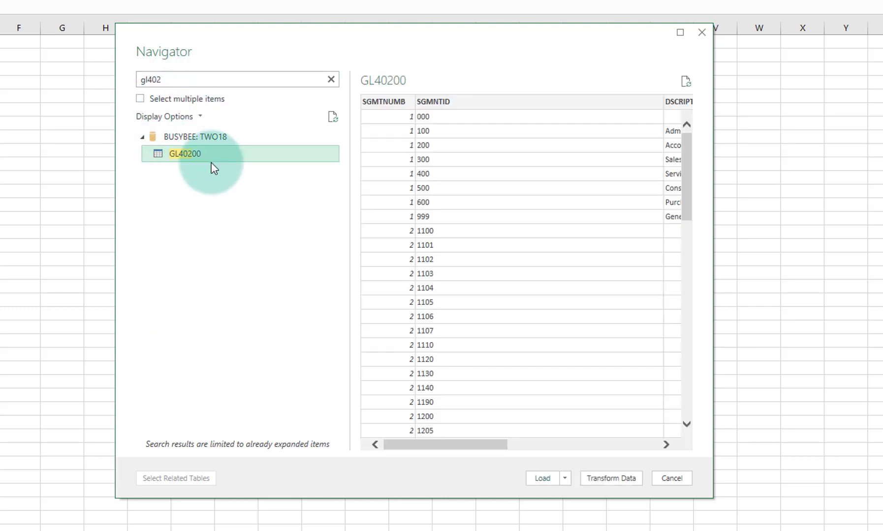
pyautogui.moveTo(479, 444); pyautogui.dragTo(358, 427)
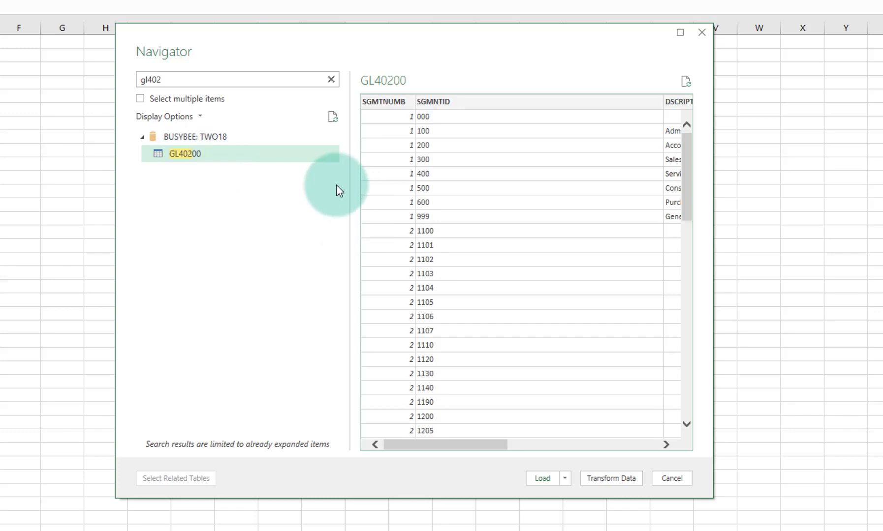
pyautogui.click(565, 478)
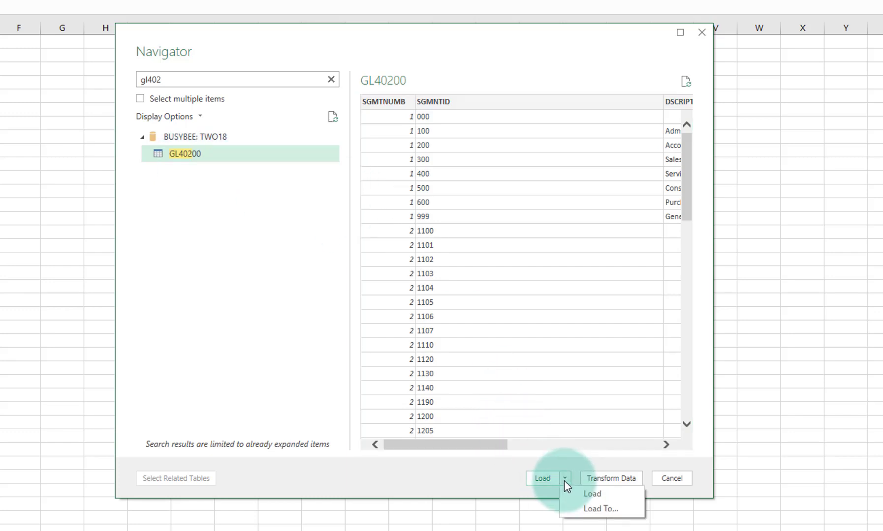
pyautogui.click(586, 494)
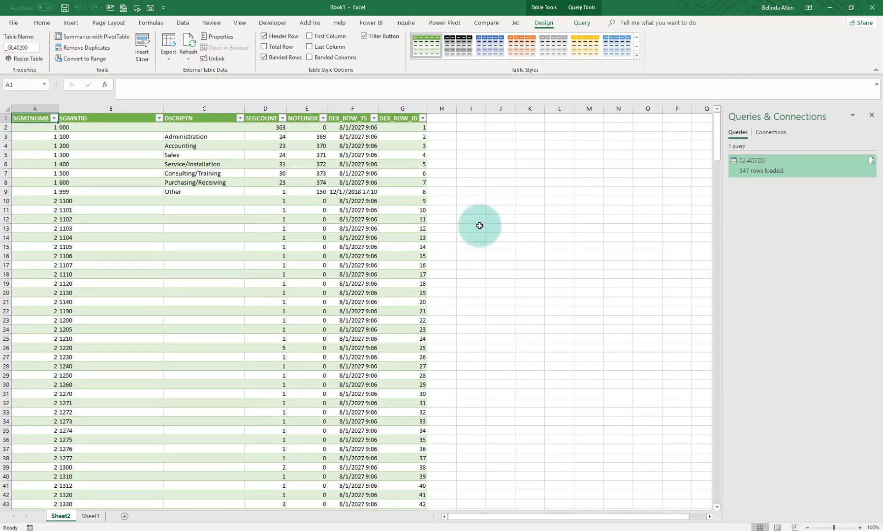
# Open the GL40200 query in the Power Query Editor and rename it Account Segment Descriptions
pyautogui.doubleClick(789, 165)
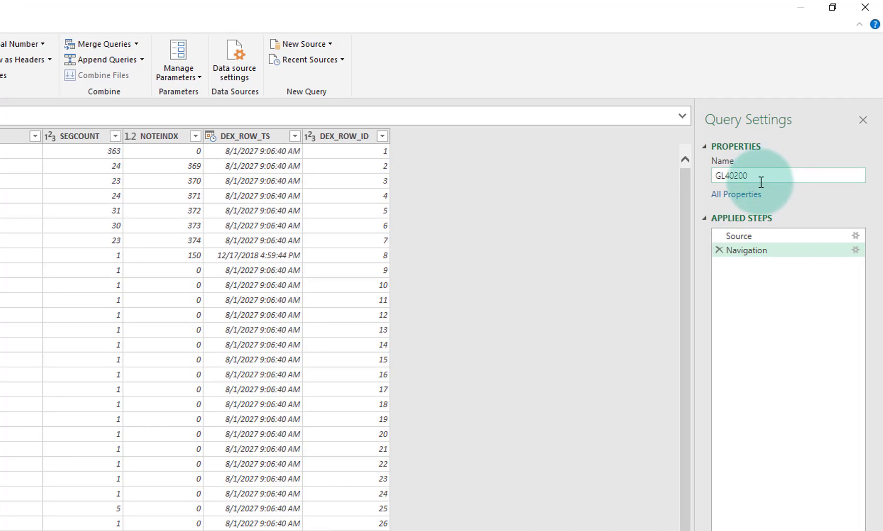
pyautogui.click(761, 179)
pyautogui.moveTo(760, 180); pyautogui.dragTo(613, 143)
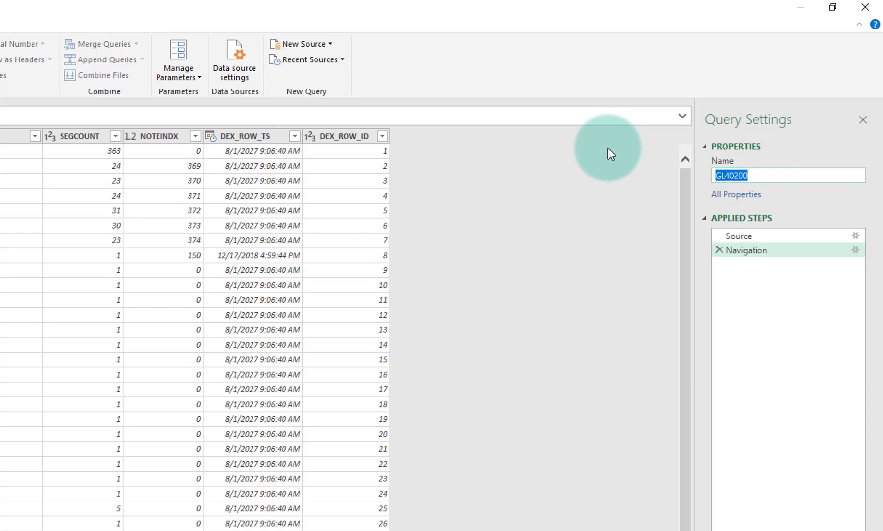
pyautogui.write('Account S')
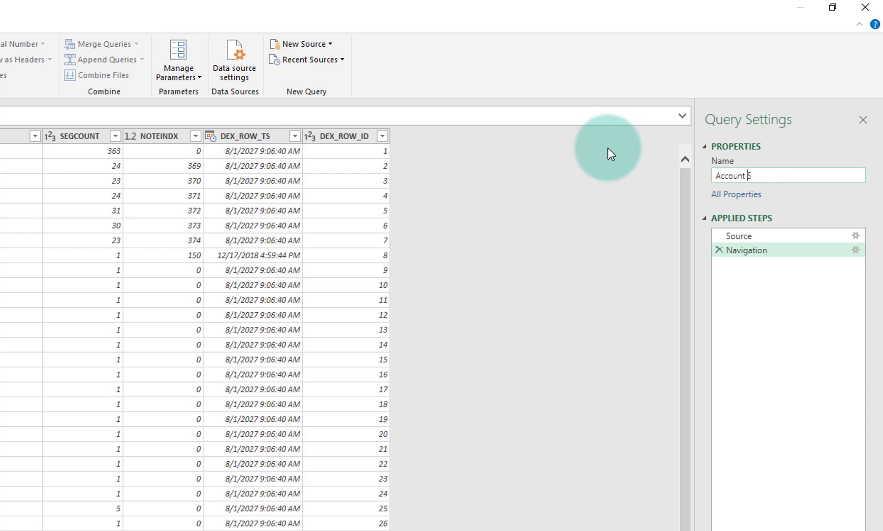
pyautogui.write('egment Description')
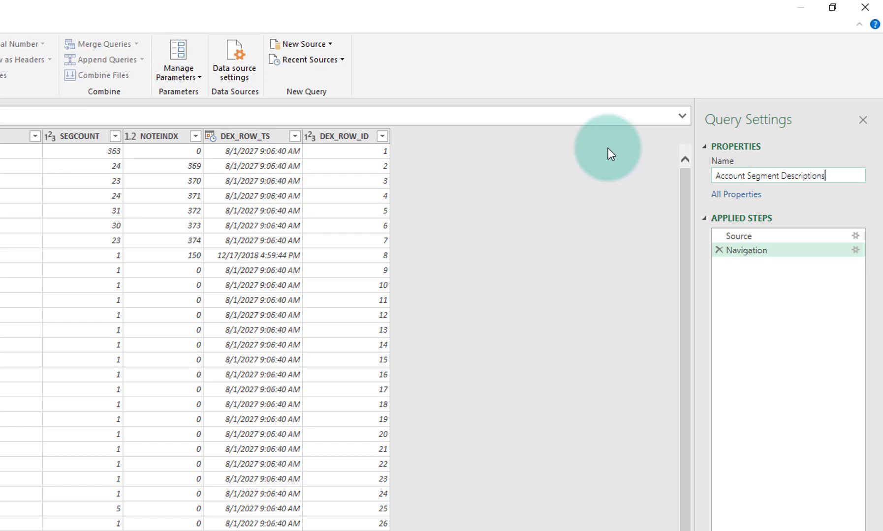
pyautogui.write('s')
pyautogui.press('Return')
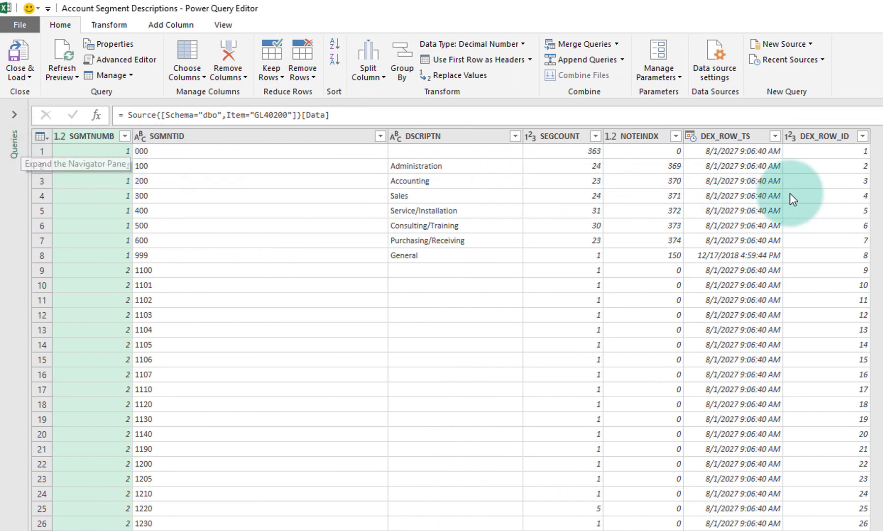
# Keep only the SGMTNUMB, SGMNTID, DSCRIPTN and DEX_ROW_TS columns in the Account Segment Descriptions query
pyautogui.click(189, 45)
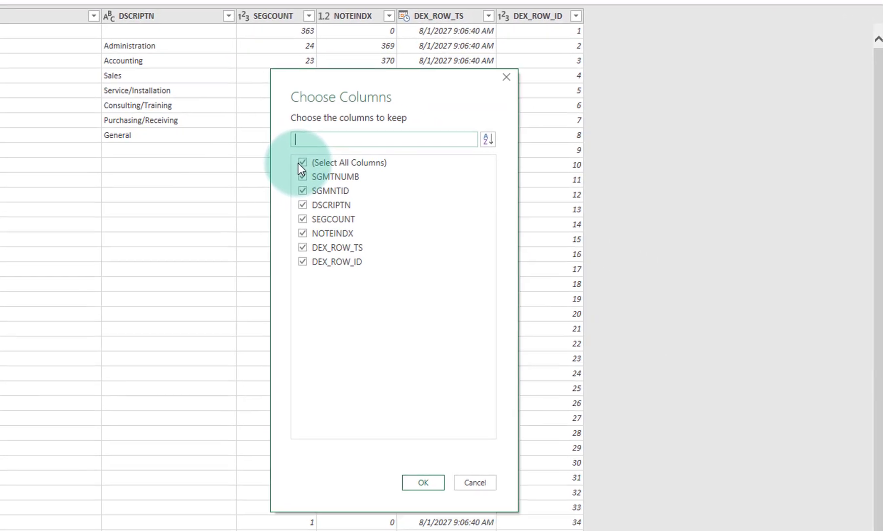
pyautogui.click(301, 163)
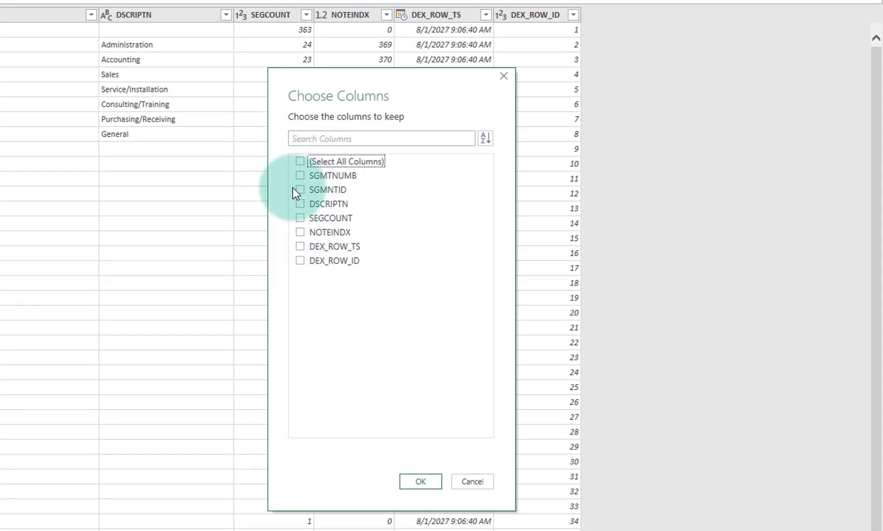
pyautogui.click(298, 176)
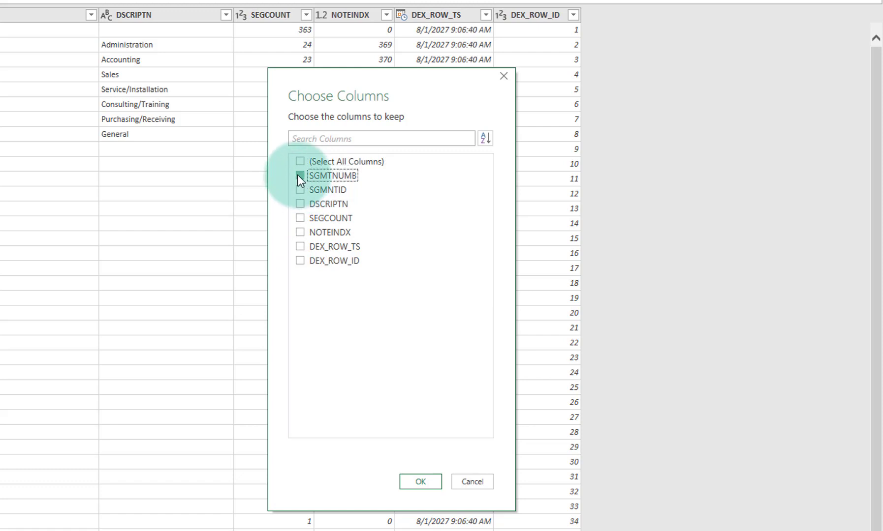
pyautogui.click(300, 189)
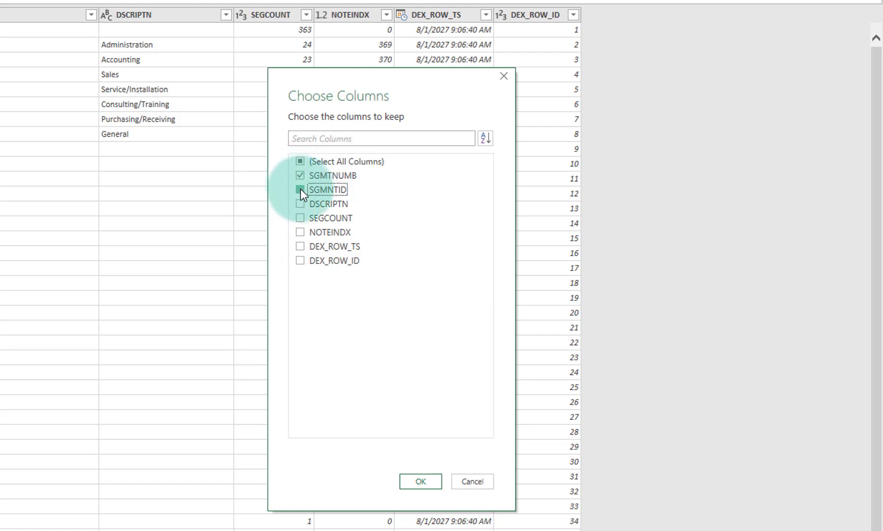
pyautogui.click(300, 205)
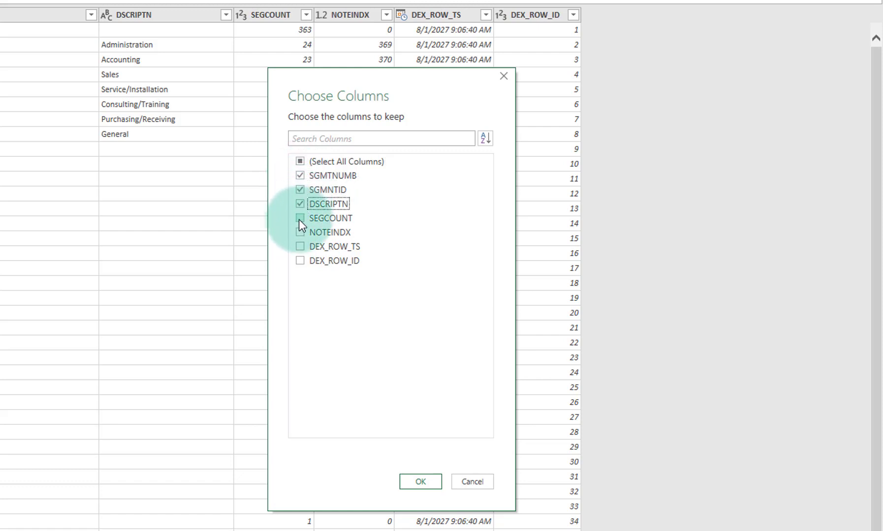
pyautogui.click(299, 247)
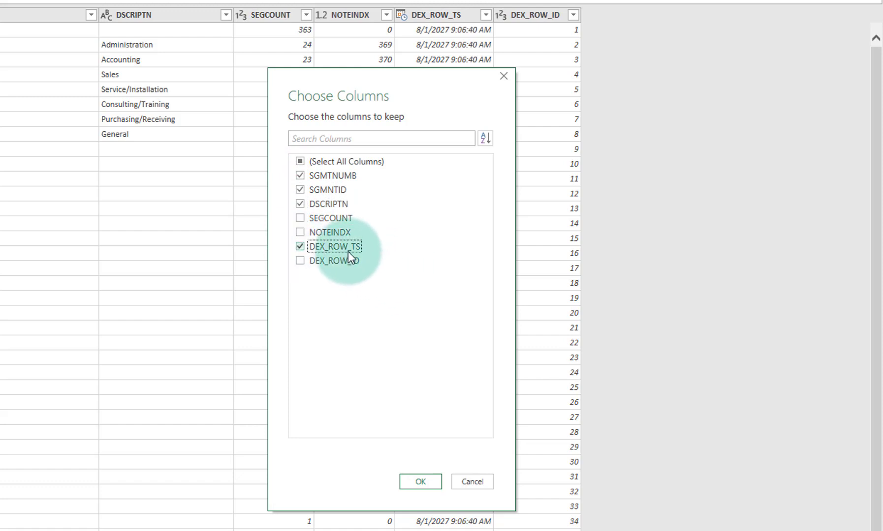
pyautogui.click(420, 482)
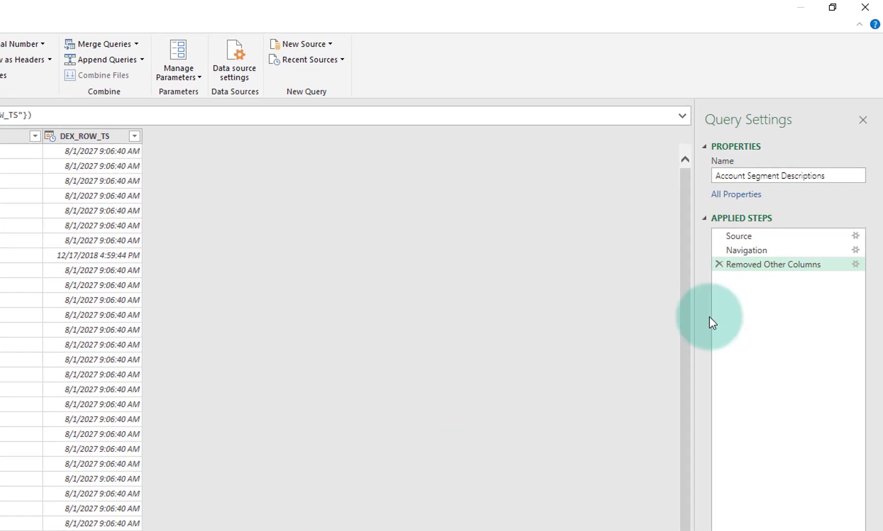
# Review which columns the Removed Other Columns step keeps
pyautogui.click(856, 265)
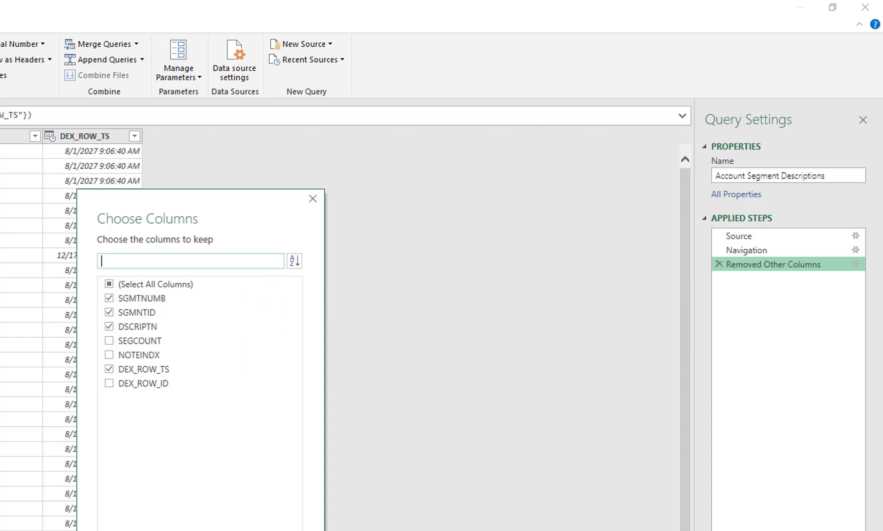
pyautogui.click(279, 530)
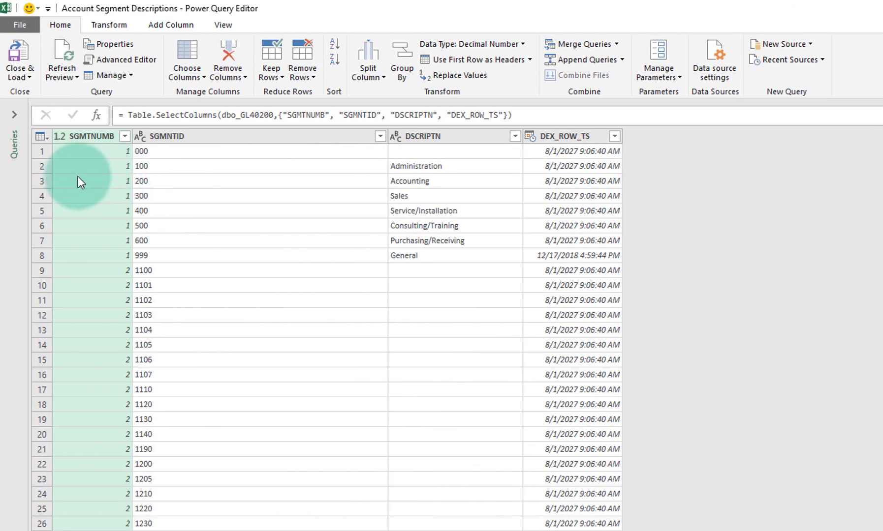
# Set the data type of the SGMTNUMB, SGMNTID and DSCRIPTN columns to Text and of DEX_ROW_TS to Date
pyautogui.click(60, 136)
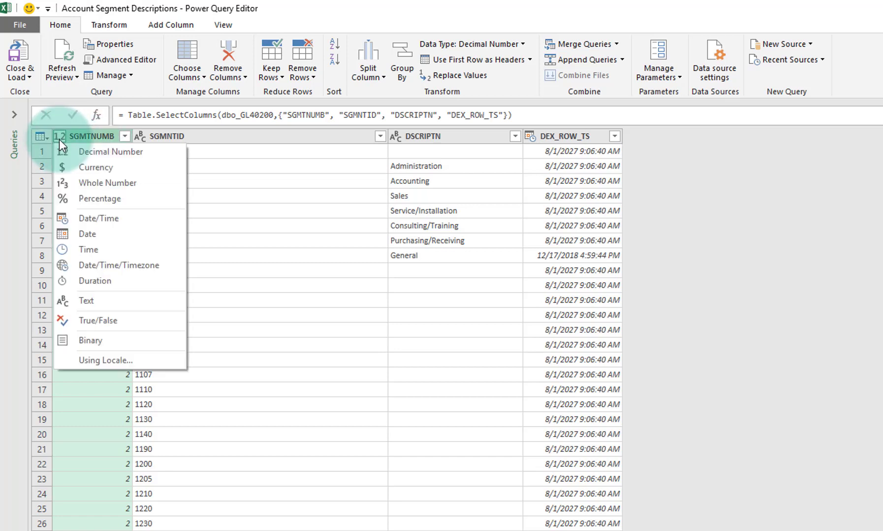
pyautogui.click(96, 303)
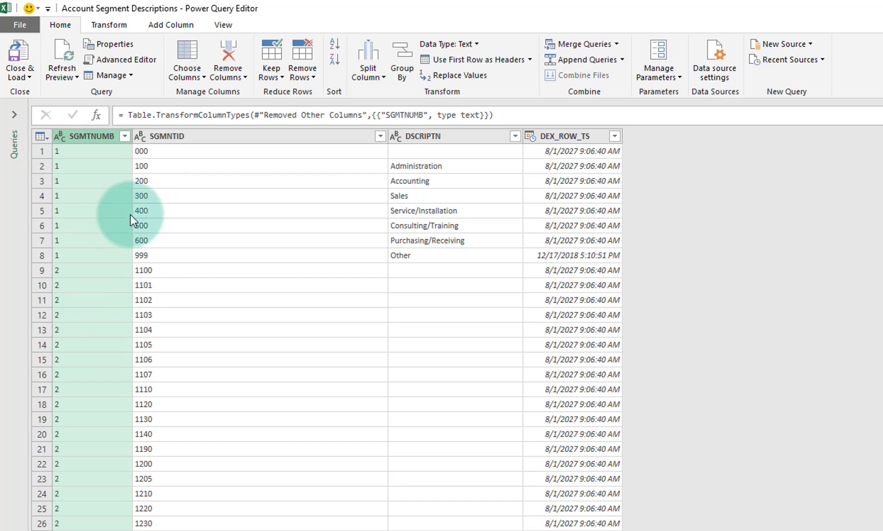
pyautogui.click(141, 137)
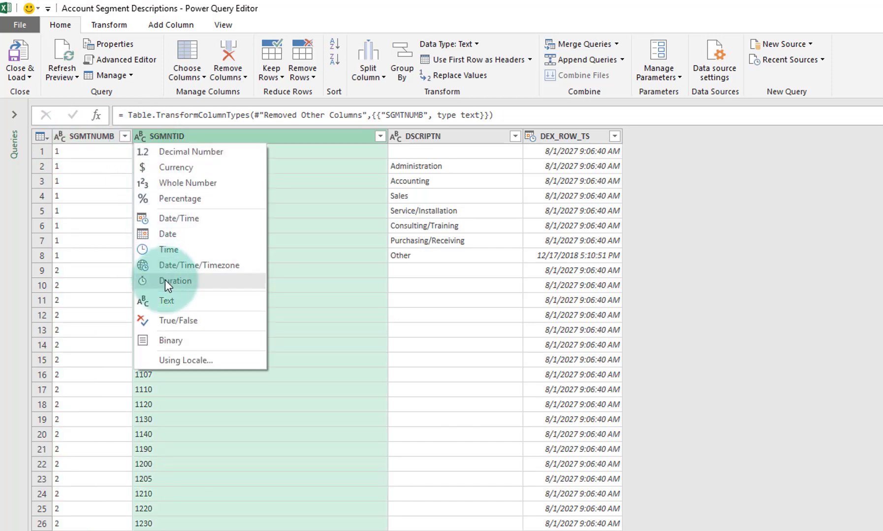
pyautogui.click(166, 301)
pyautogui.click(396, 135)
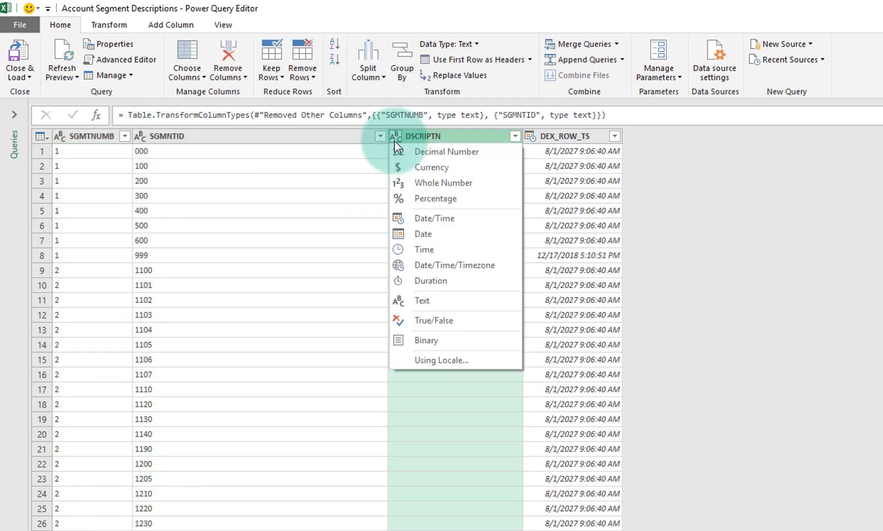
pyautogui.click(413, 301)
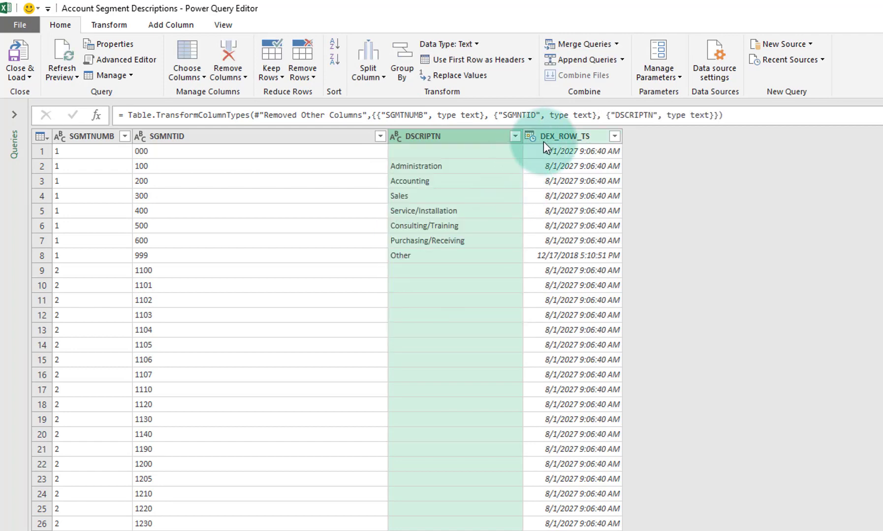
pyautogui.click(530, 138)
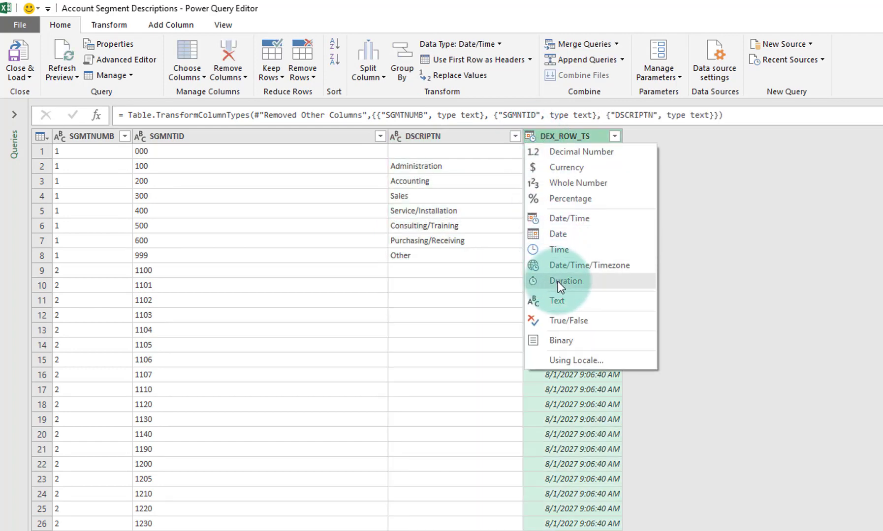
pyautogui.click(554, 235)
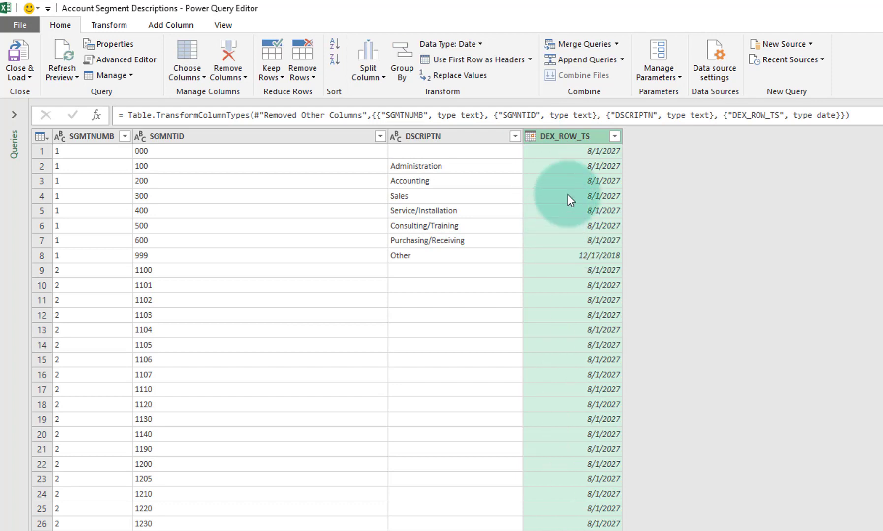
# Rename the SGMTNUMB column to Segement and the SGMNTID column to Segment Number
pyautogui.doubleClick(83, 137)
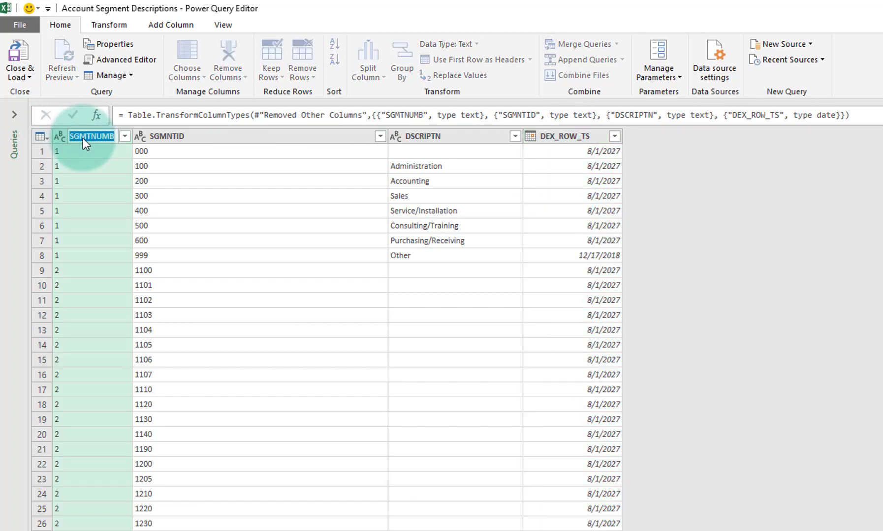
pyautogui.write('Segement')
pyautogui.press('Return')
pyautogui.doubleClick(197, 134)
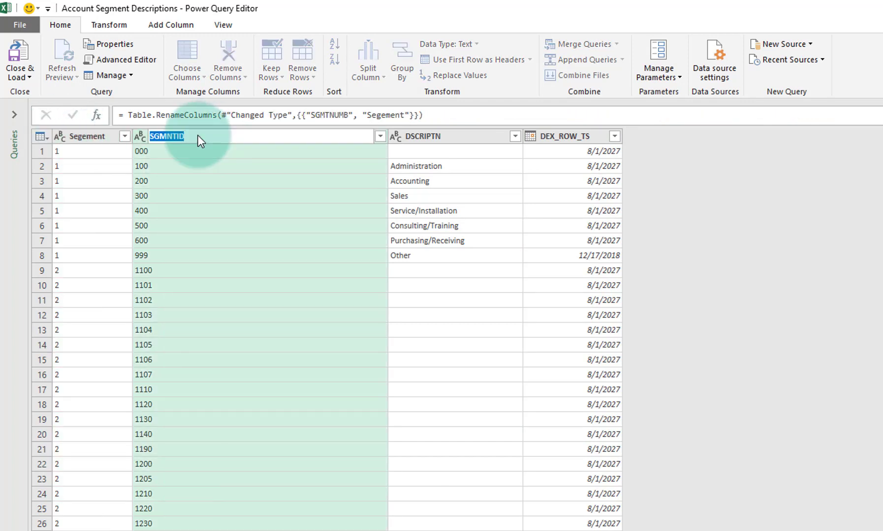
pyautogui.write('Segment Number')
pyautogui.press('Return')
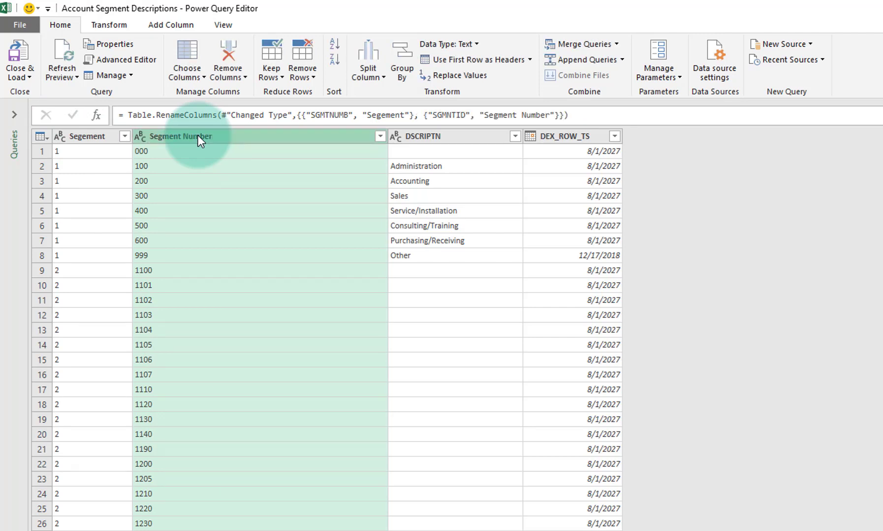
# Rename the DSCRIPTN column to Description and the DEX_ROW_TS column to Date Modified
pyautogui.doubleClick(418, 135)
pyautogui.write('Descr')
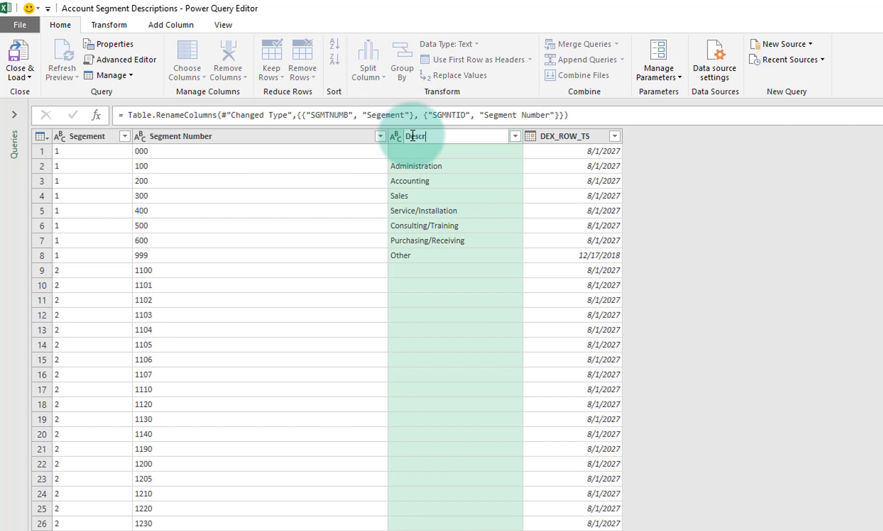
pyautogui.write('iption')
pyautogui.press('Return')
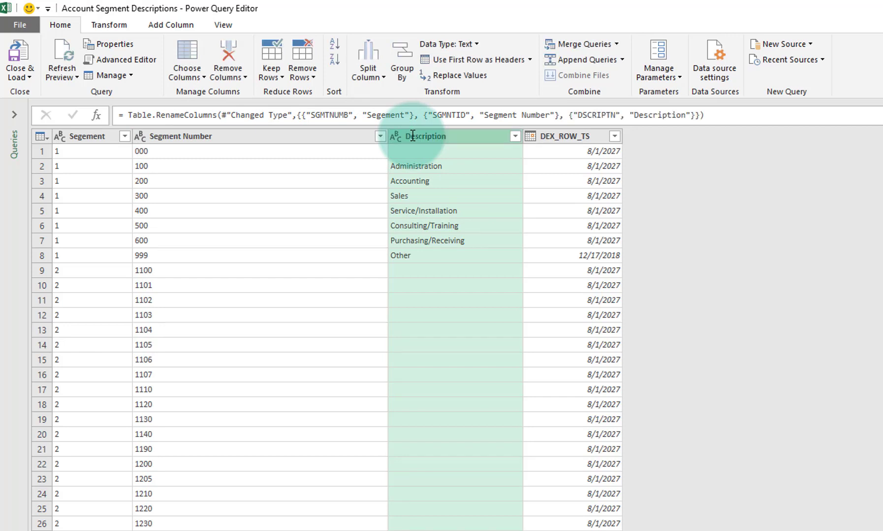
pyautogui.doubleClick(584, 139)
pyautogui.write('Date Modifi')
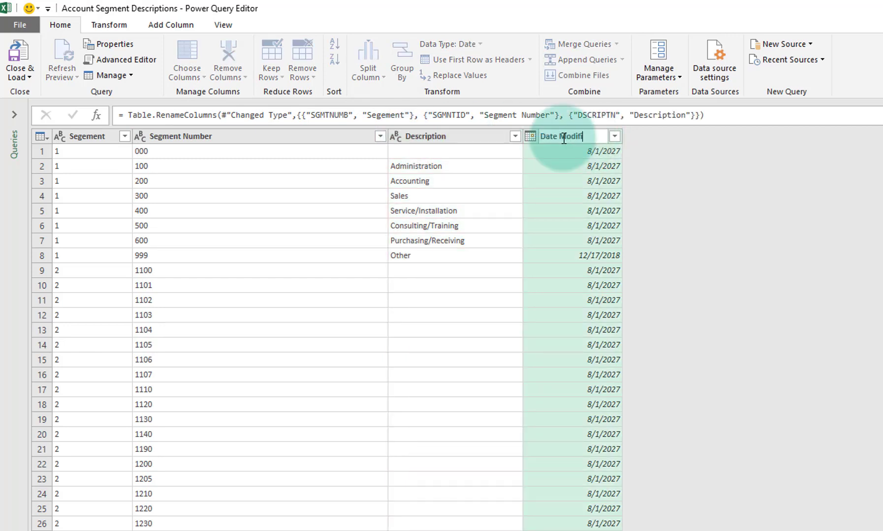
pyautogui.write('ed')
pyautogui.press('Return')
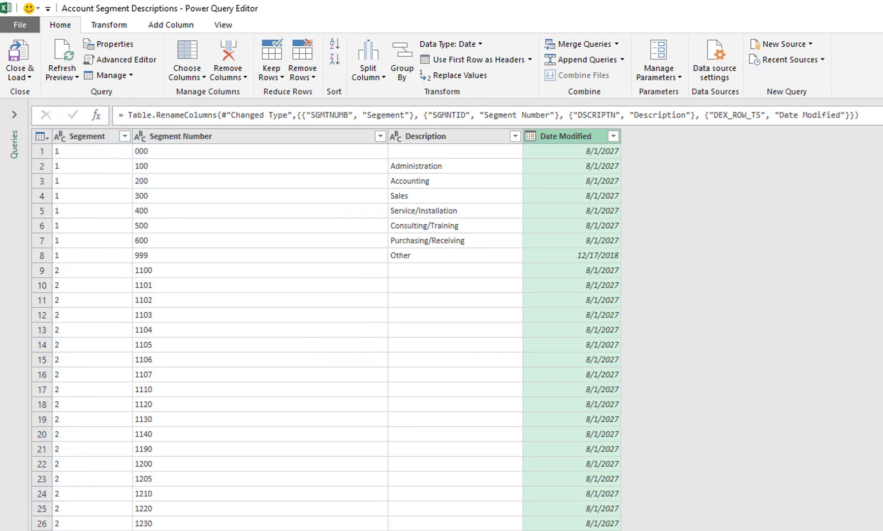
# Replace the value 1 with Division in the Segement column
pyautogui.click(83, 140)
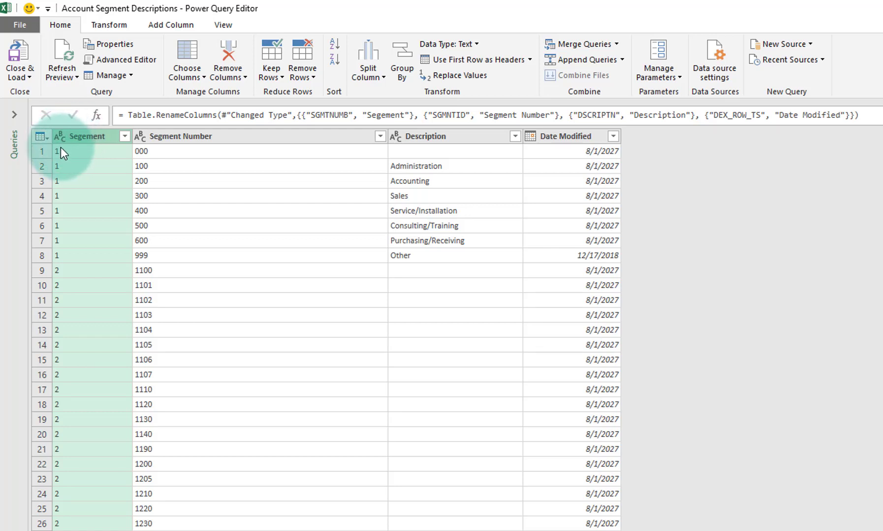
pyautogui.click(110, 25)
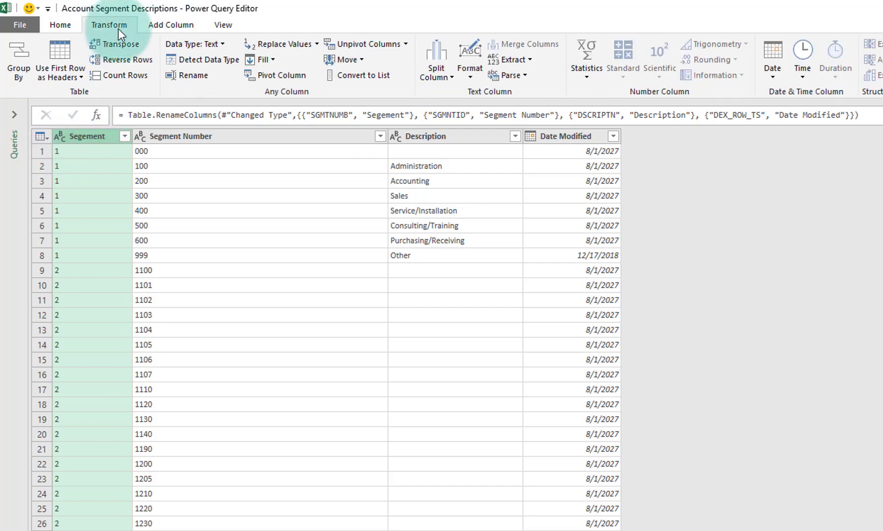
pyautogui.click(120, 45)
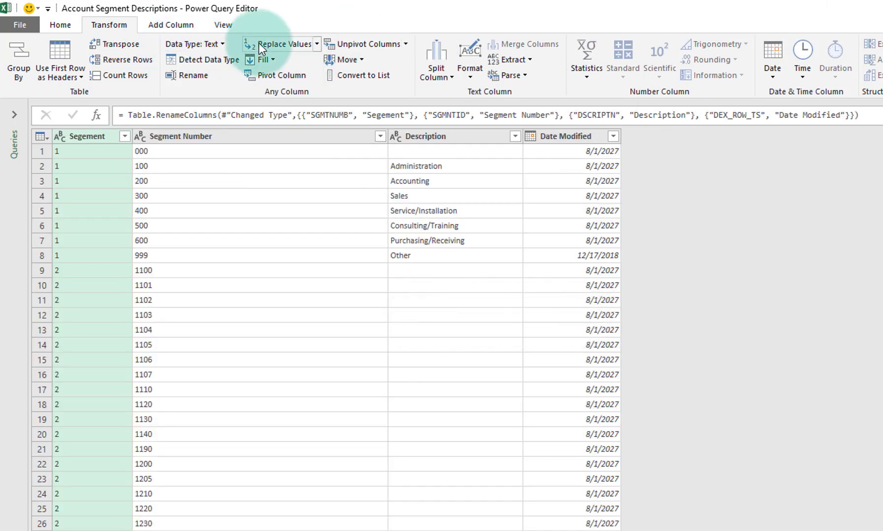
pyautogui.click(260, 44)
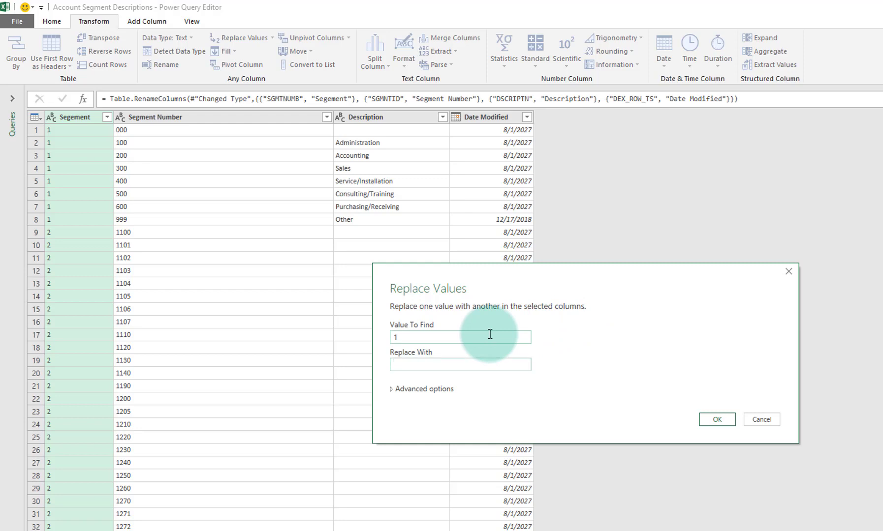
pyautogui.write('Division')
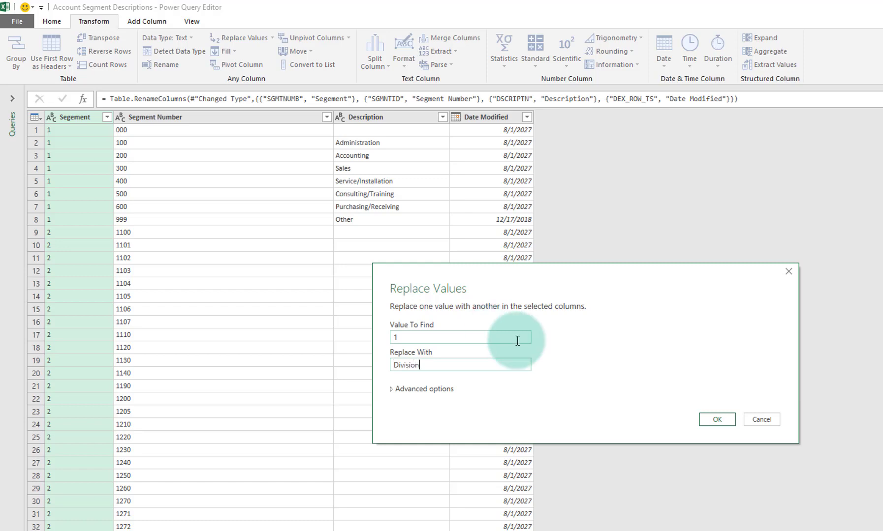
pyautogui.click(718, 420)
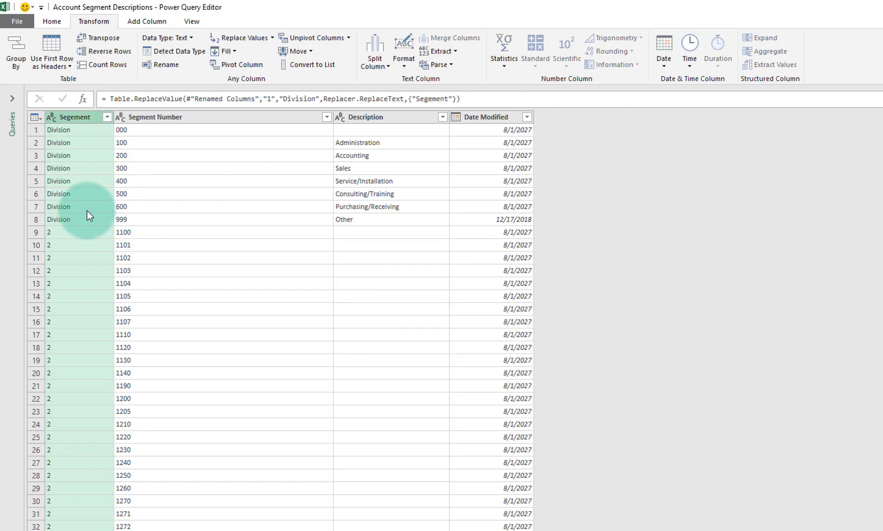
# Replace the value 2 with Natural Account in the Segement column
pyautogui.click(235, 38)
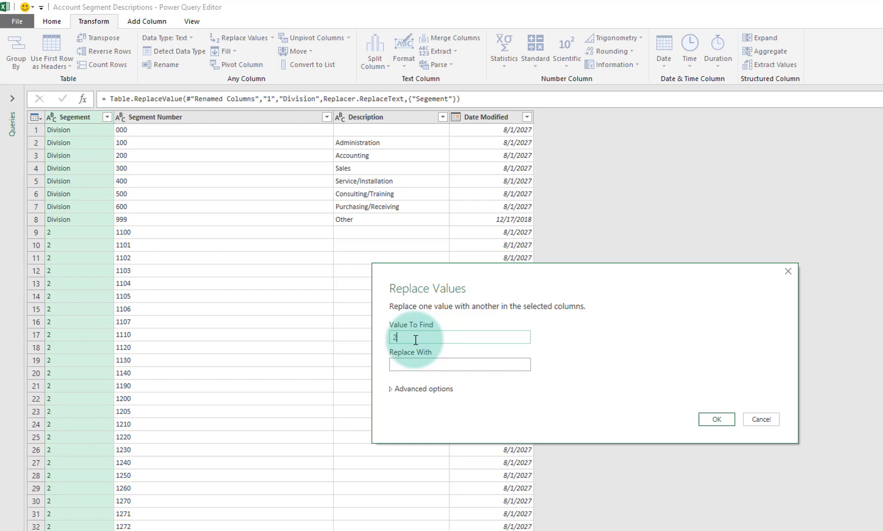
pyautogui.press('Tab')
pyautogui.write('Natural Account')
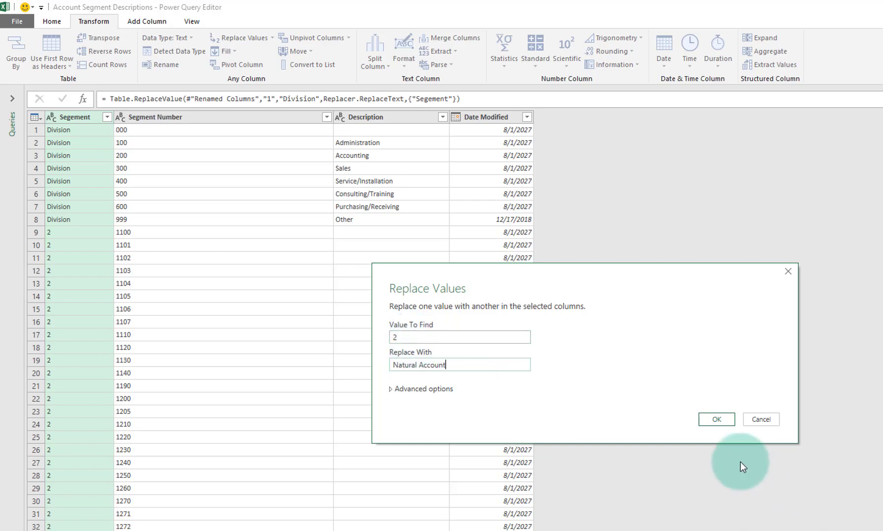
pyautogui.click(721, 417)
# Replace the value 3 with Department in the Segement column
pyautogui.click(244, 35)
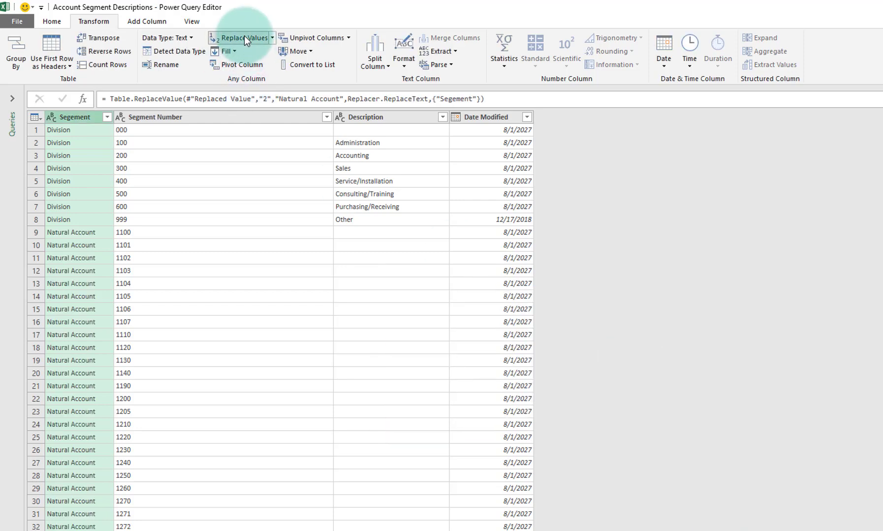
pyautogui.write('3')
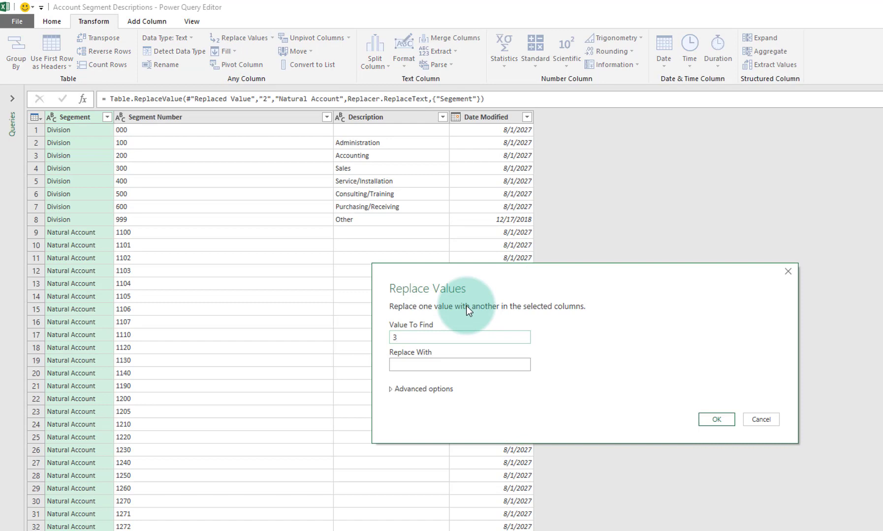
pyautogui.press('Tab')
pyautogui.write('Department')
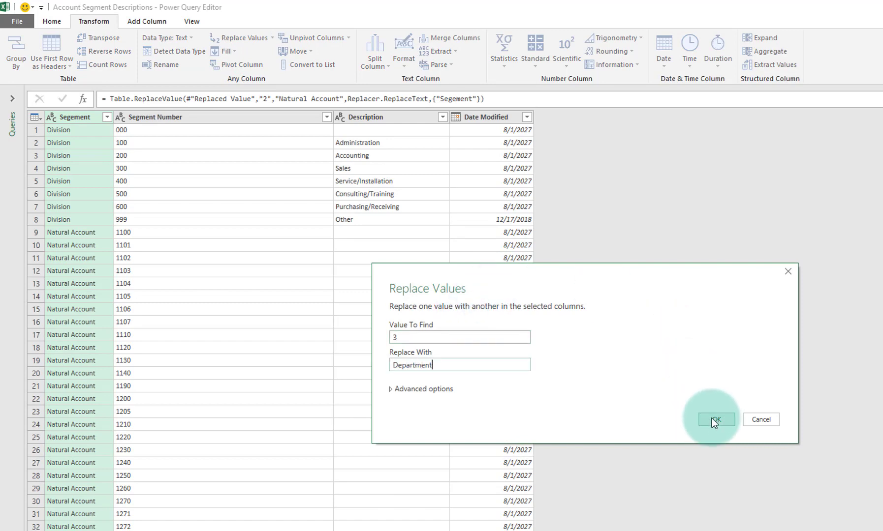
pyautogui.click(715, 420)
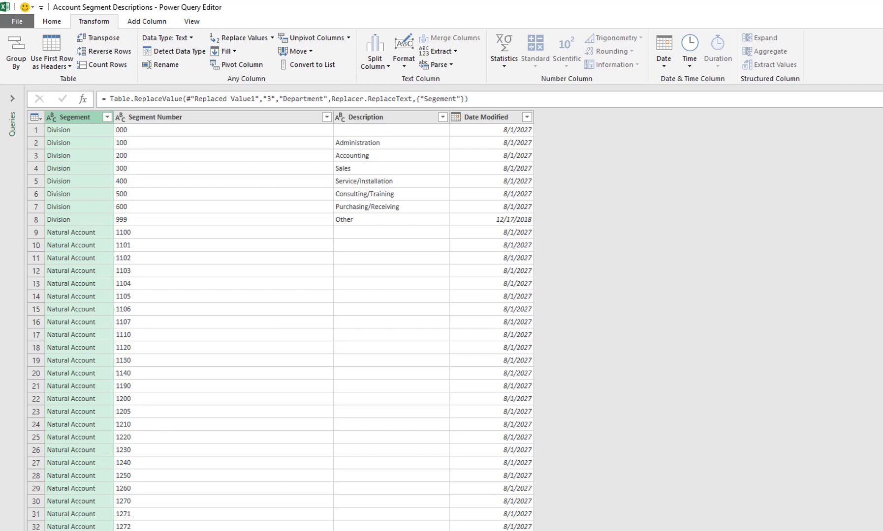
# Filter the Segement column to show only the Division rows
pyautogui.click(107, 117)
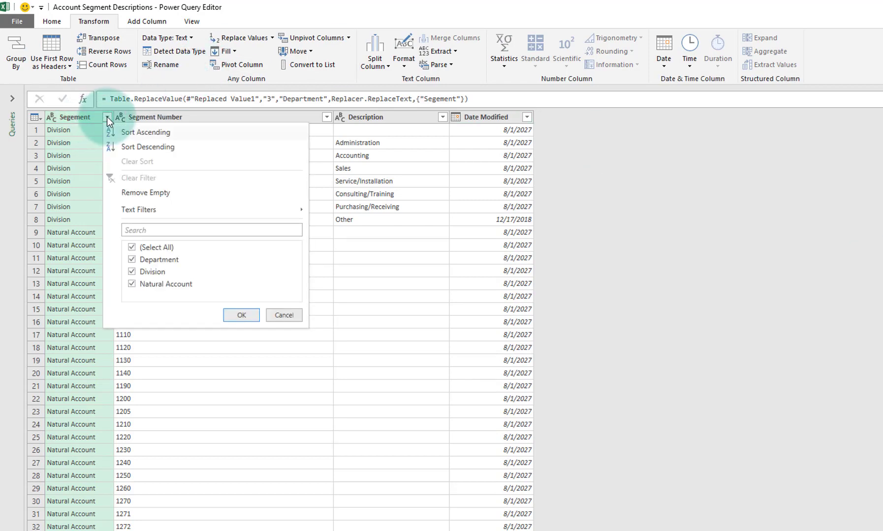
pyautogui.click(131, 247)
pyautogui.click(132, 260)
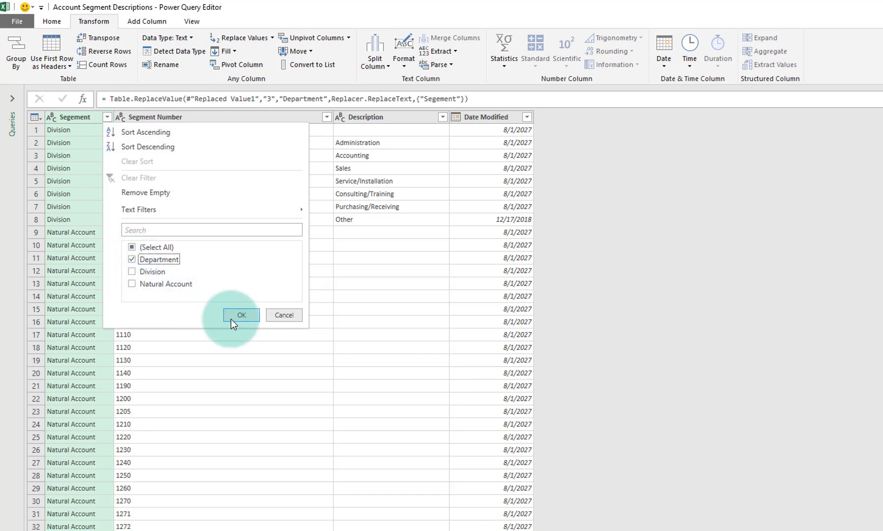
pyautogui.click(132, 260)
pyautogui.click(132, 272)
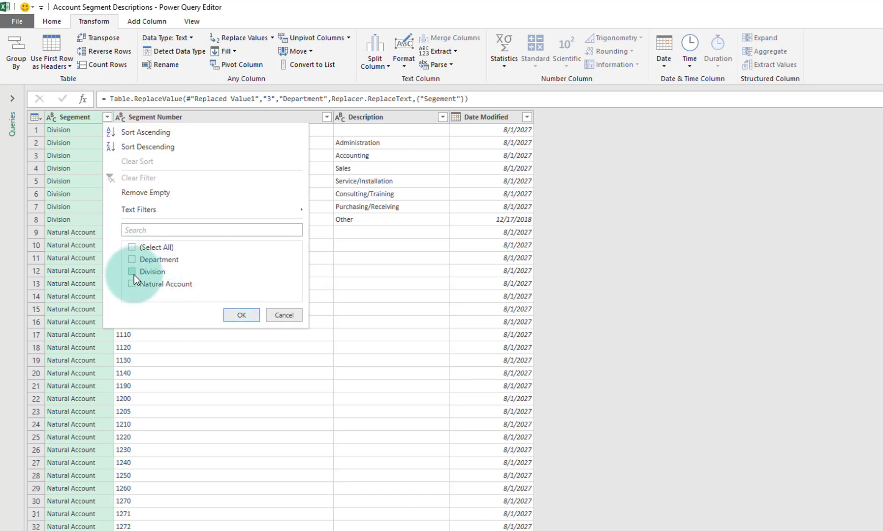
pyautogui.click(241, 315)
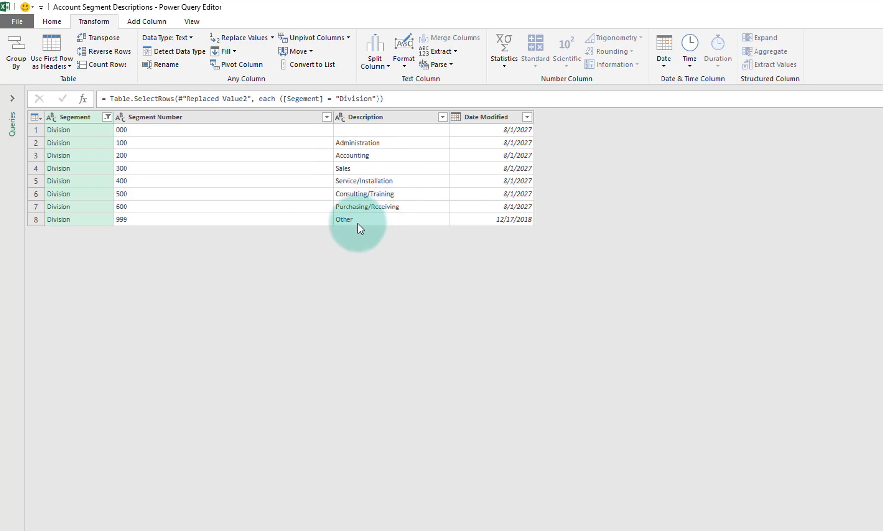
# Remove the Division filter from the Segement column
pyautogui.click(106, 117)
pyautogui.click(132, 247)
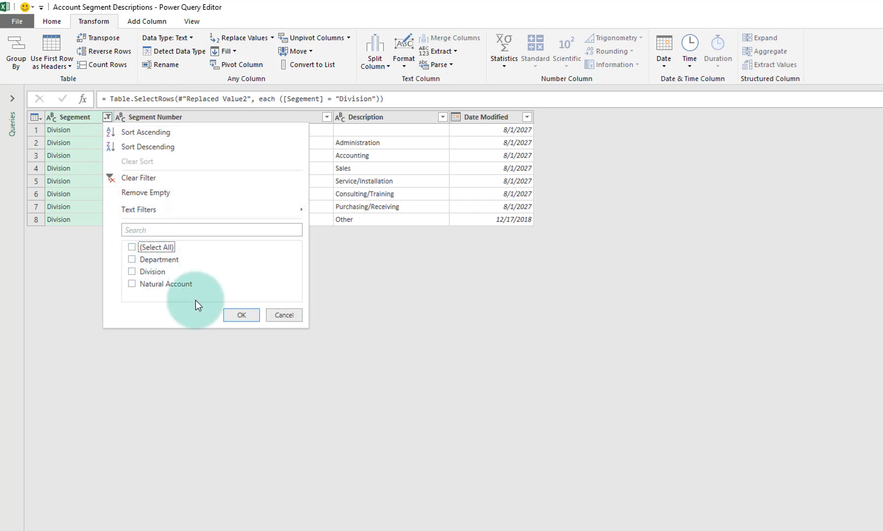
pyautogui.click(285, 315)
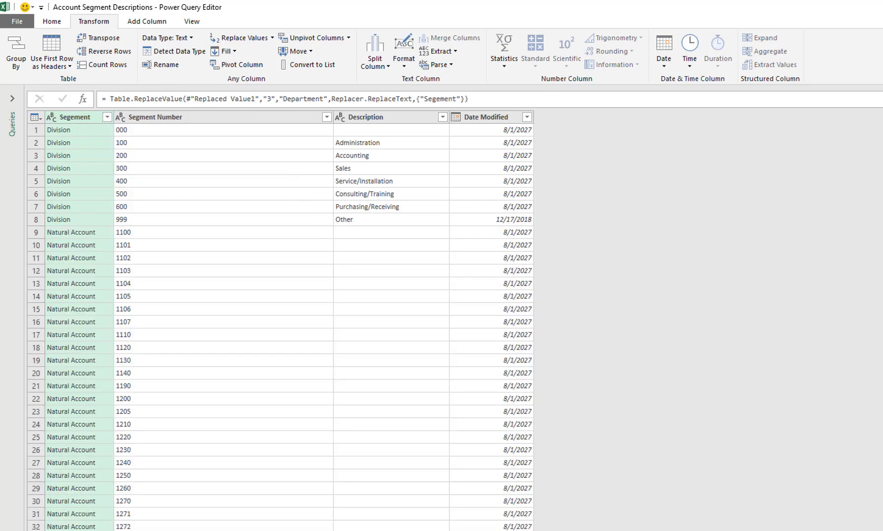
pyautogui.click(59, 21)
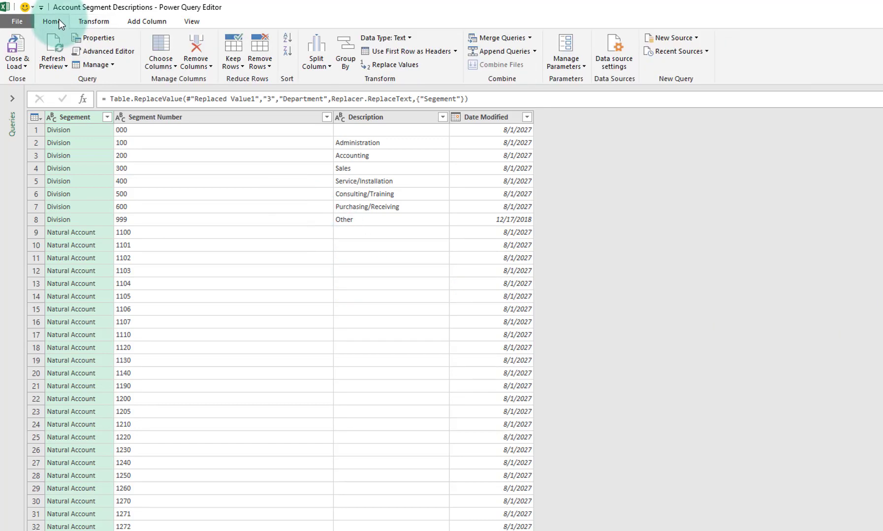
# Apply the query changes and load the cleaned account segment descriptions into the worksheet
pyautogui.click(15, 50)
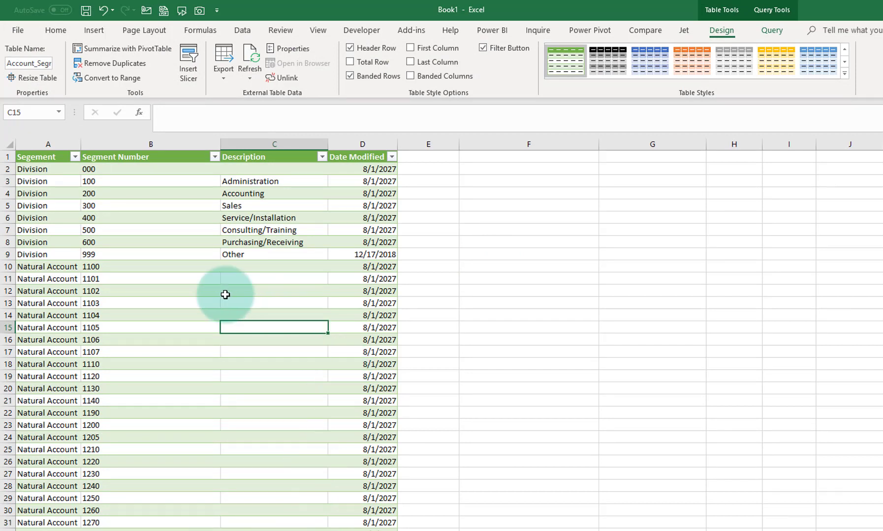
pyautogui.click(249, 269)
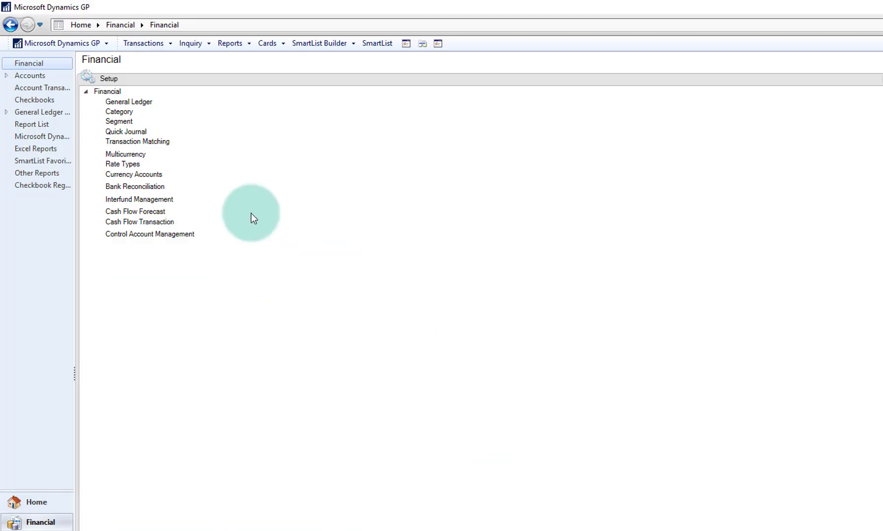
# In Dynamics GP, open number 1100 of the Account segment in Account Segment Setup
pyautogui.click(123, 122)
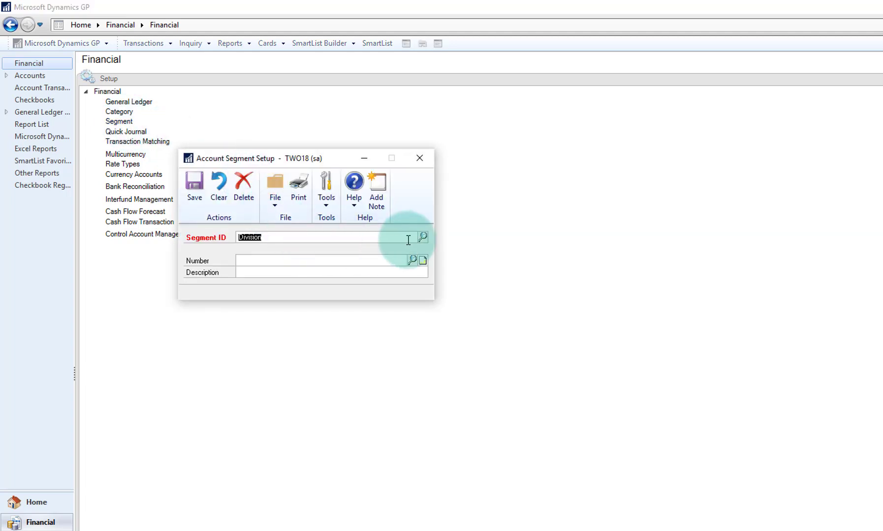
pyautogui.click(422, 237)
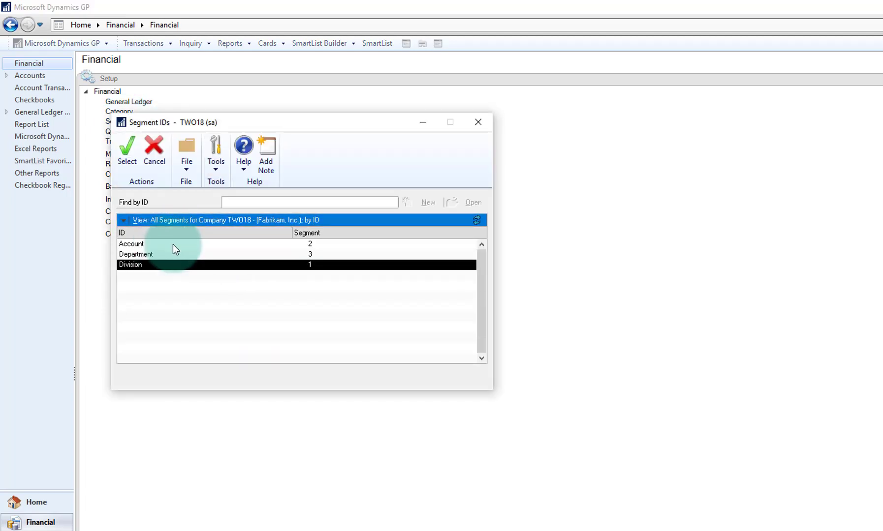
pyautogui.doubleClick(145, 246)
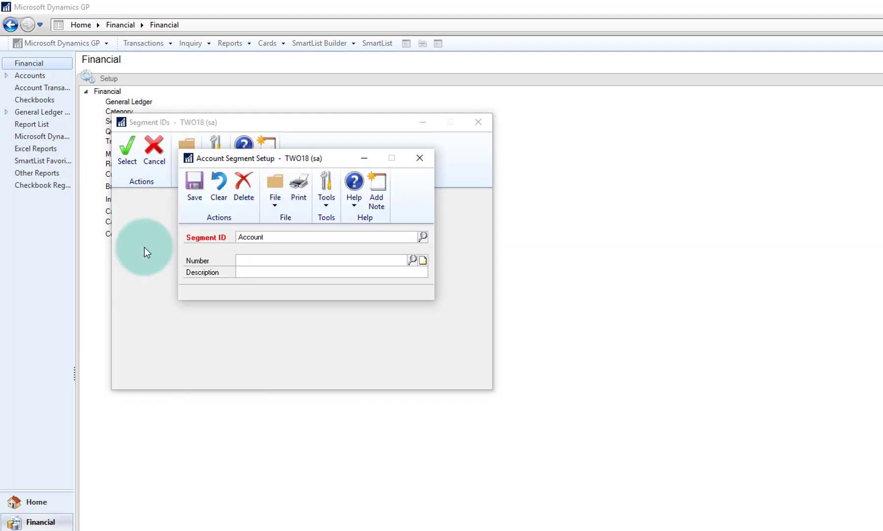
pyautogui.click(413, 261)
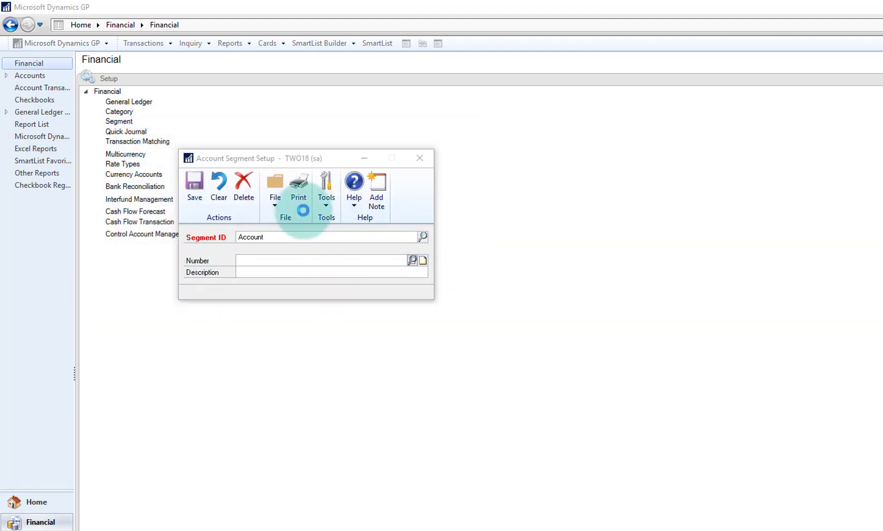
pyautogui.doubleClick(197, 246)
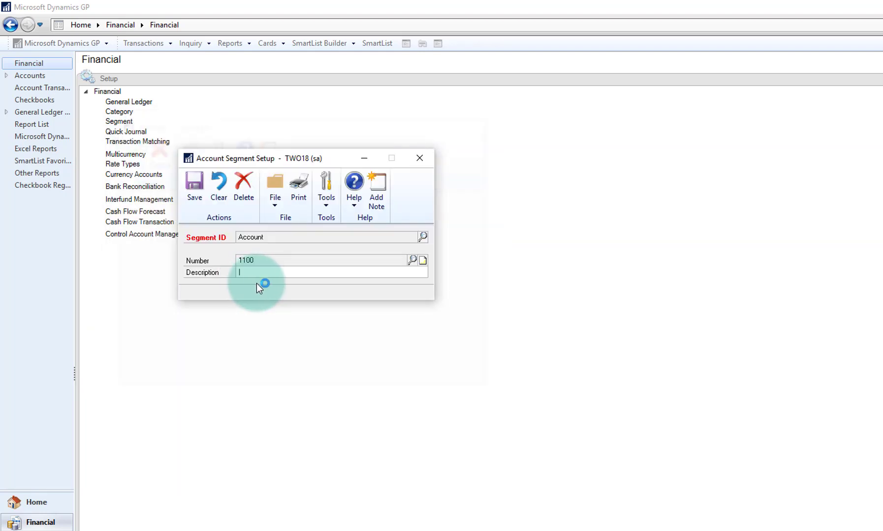
# Set the segment's description to Cash, save it without rolling the change down to accounts, and close the setup window
pyautogui.write('Cash')
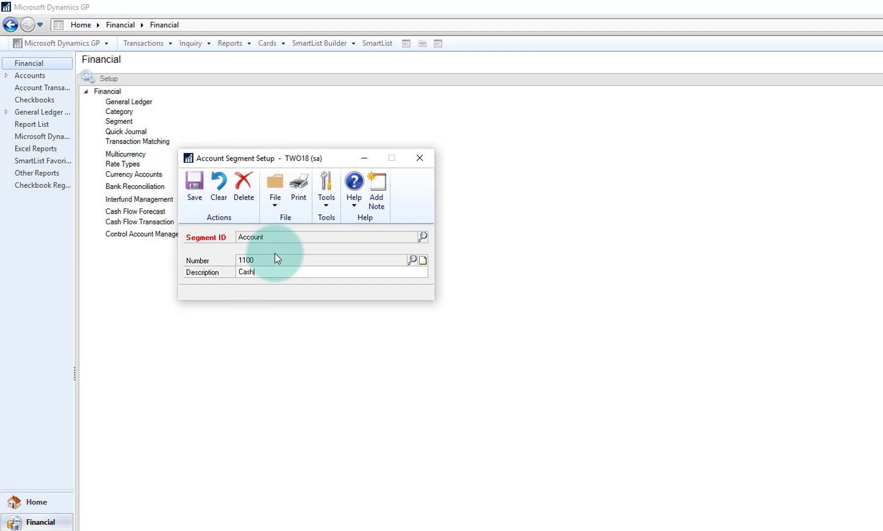
pyautogui.click(193, 189)
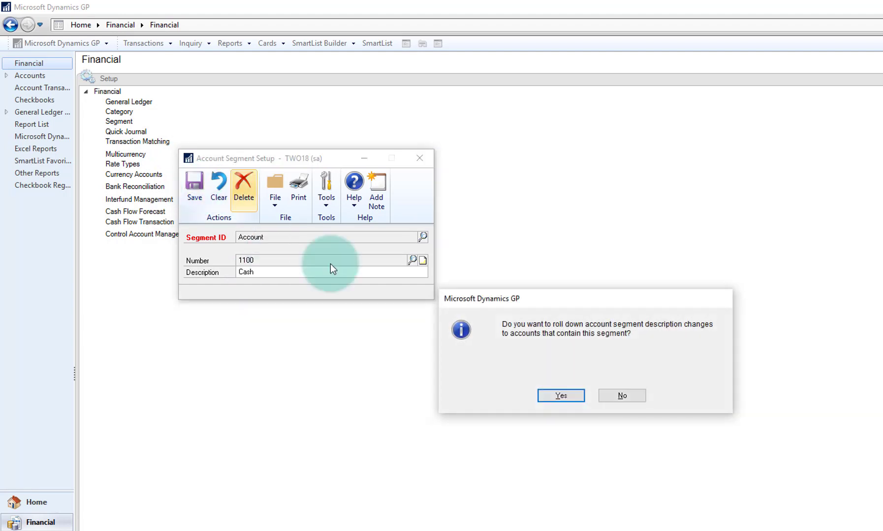
pyautogui.click(618, 394)
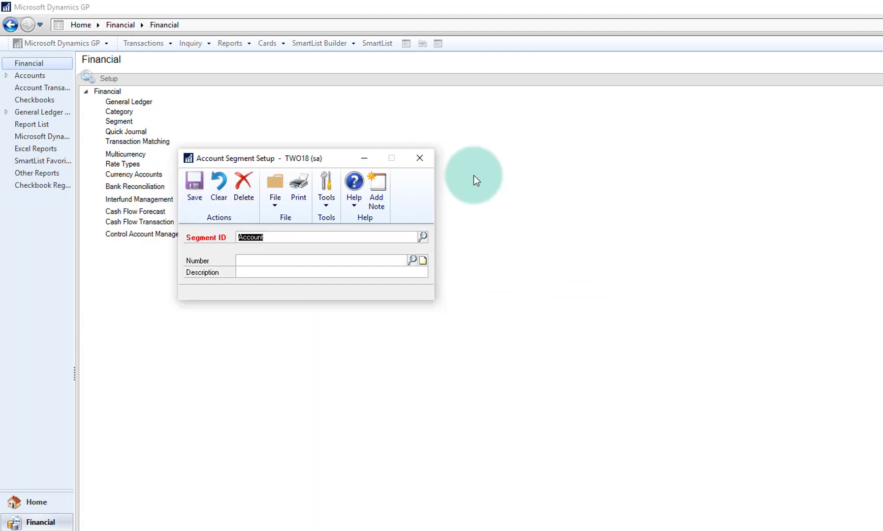
pyautogui.click(426, 160)
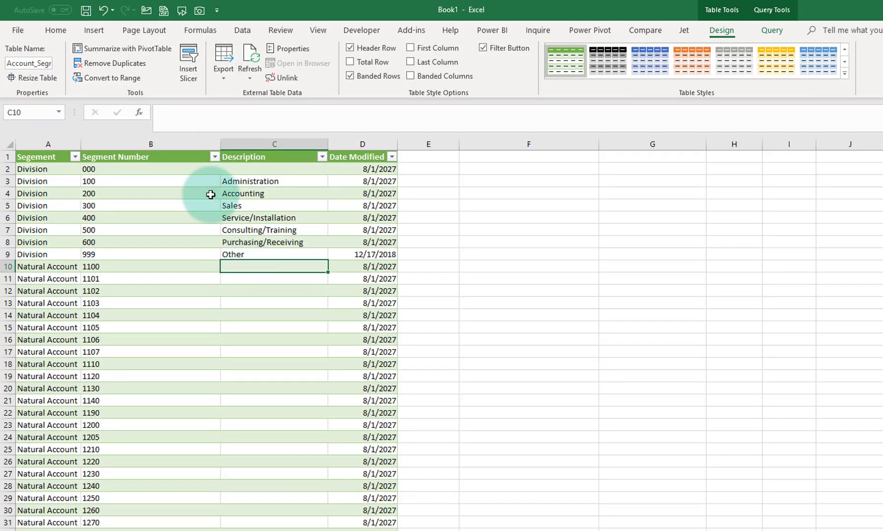
# Switch back to Excel and refresh the account segment table from its data source
pyautogui.click(253, 30)
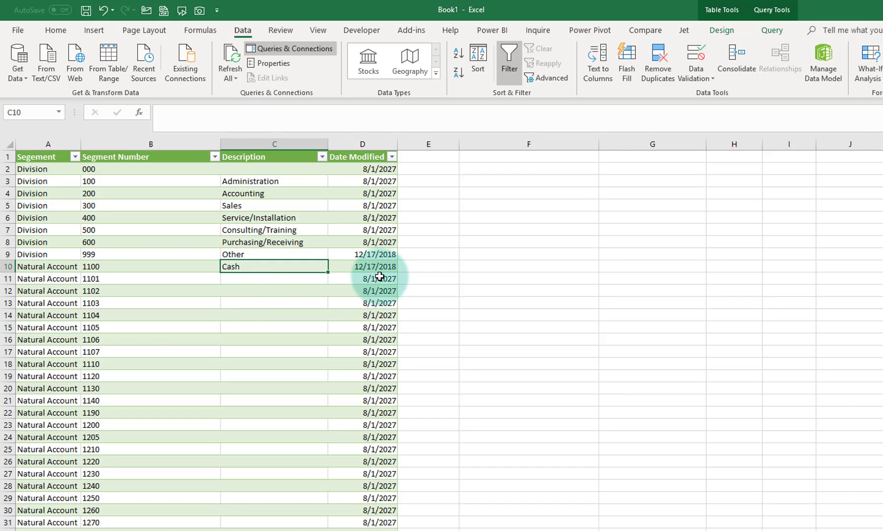
# Create a PivotTable from the account segment descriptions table on a new worksheet
pyautogui.click(93, 291)
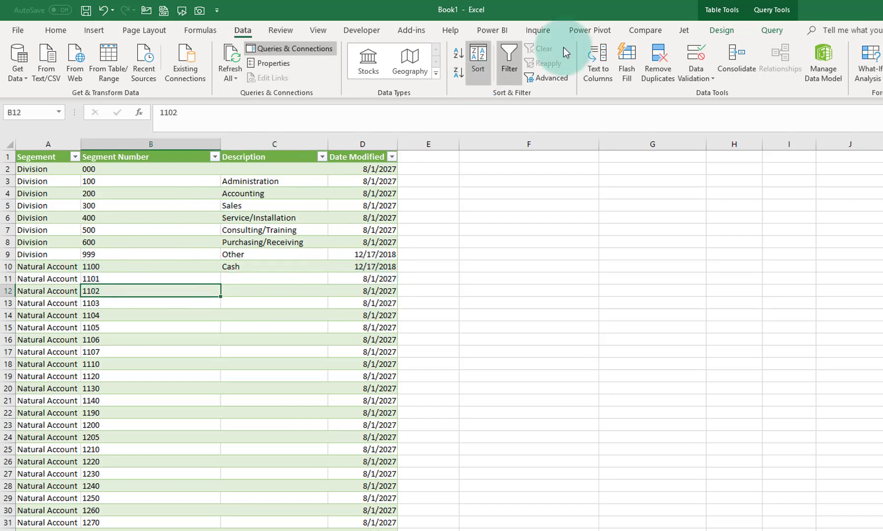
pyautogui.click(723, 30)
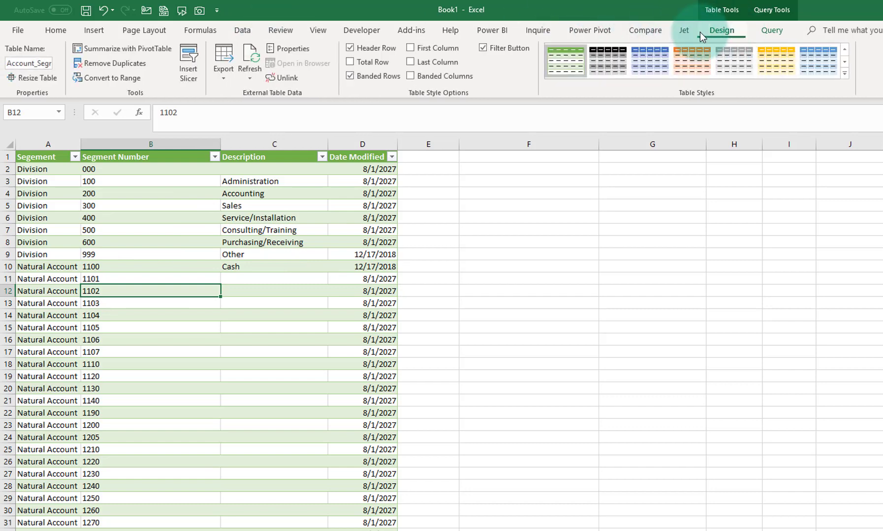
pyautogui.click(120, 49)
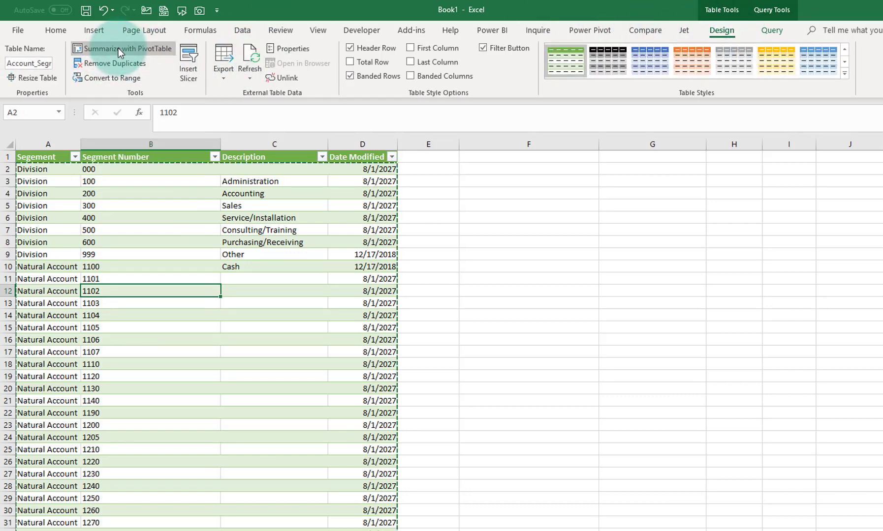
pyautogui.click(387, 436)
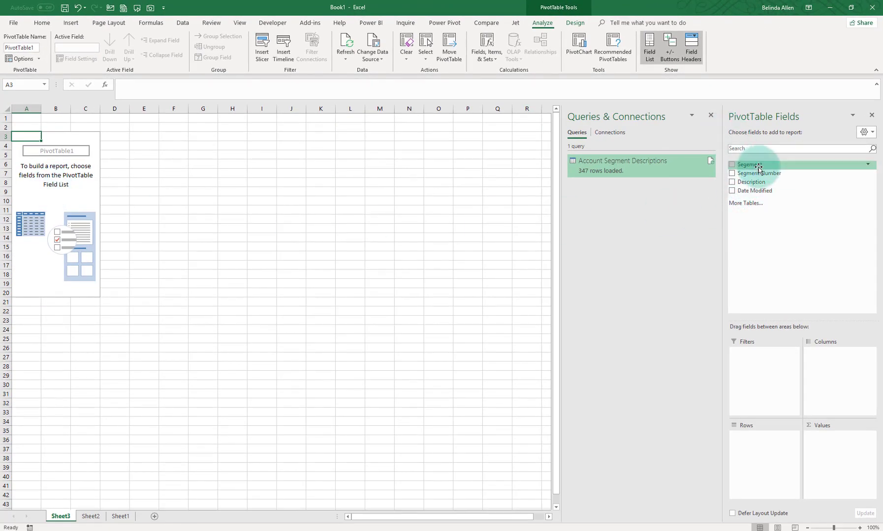
# Lay out the PivotTable with Segement as rows and the count of Segment Number as values
pyautogui.moveTo(771, 172); pyautogui.dragTo(763, 445)
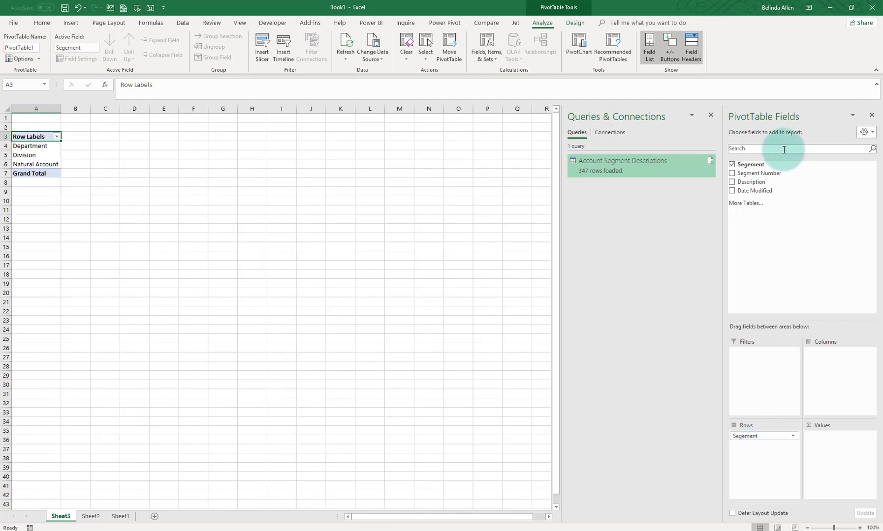
pyautogui.moveTo(776, 174); pyautogui.dragTo(847, 450)
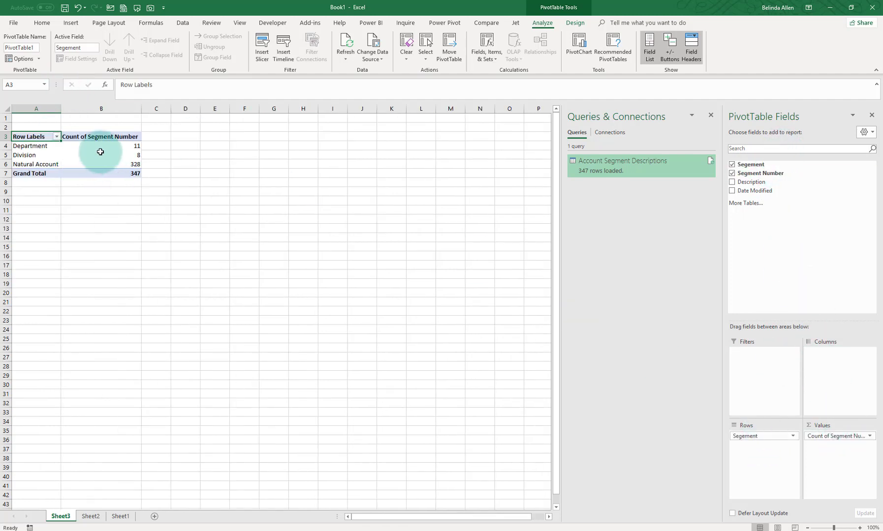